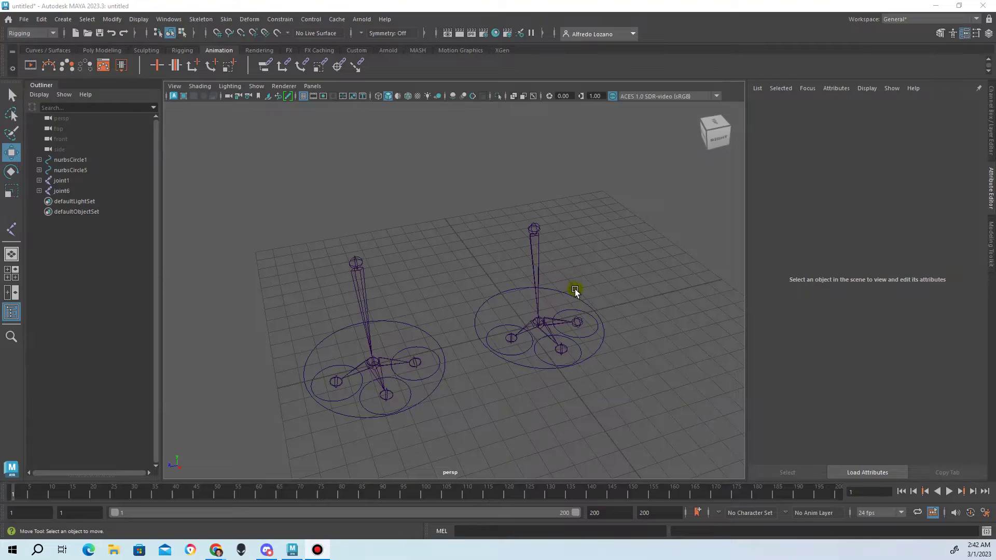
Orbit the view so both foot rigs face the camera and select the left ground circle nurbsCircle1
mouse_move(575, 291)
left_mouse_down("alt")
mouse_move(397, 296)
mouse_move(338, 285)
mouse_move(460, 291)
mouse_move(570, 278)
left_mouse_up("alt")
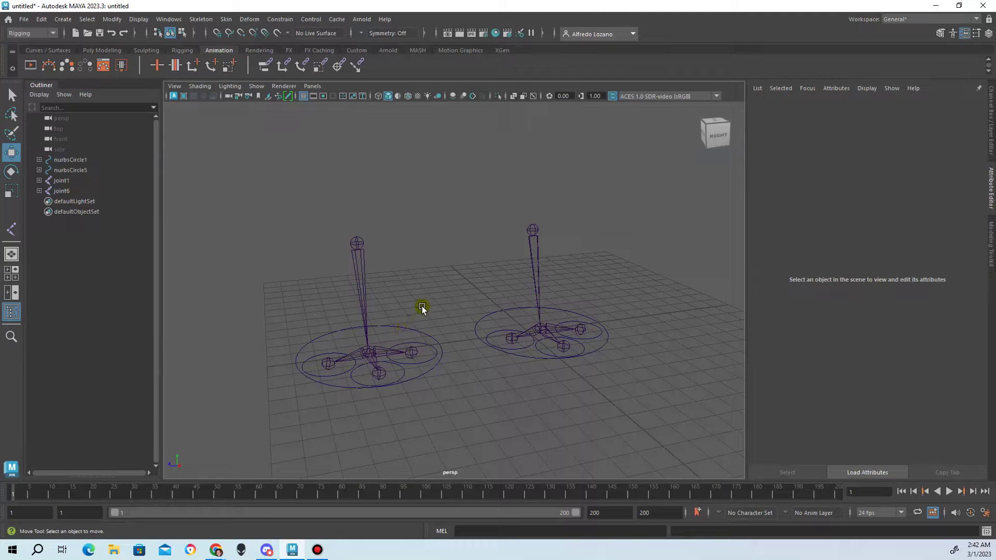
left_click_drag(473, 318, 446, 309, "alt")
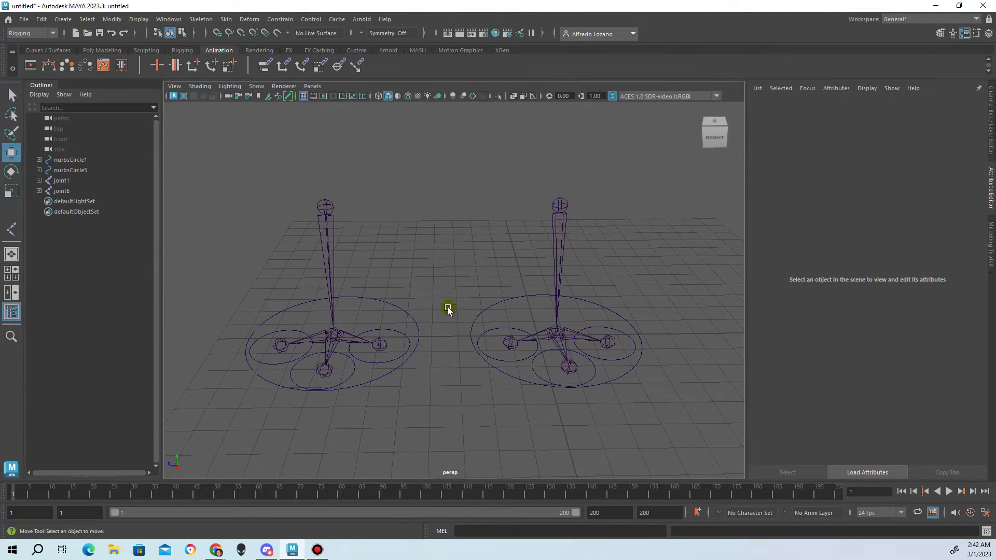
left_click(407, 312)
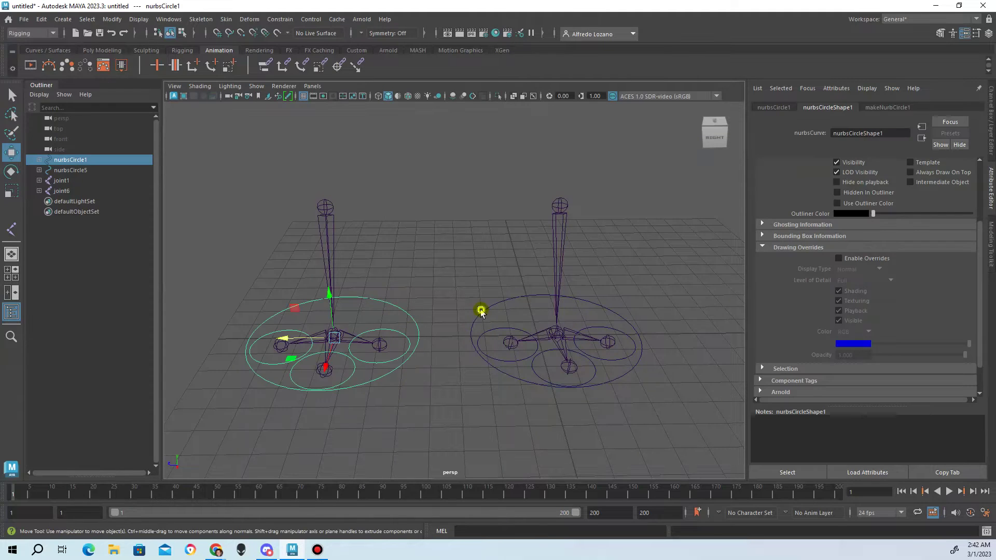
left_click(486, 311)
left_click(431, 311)
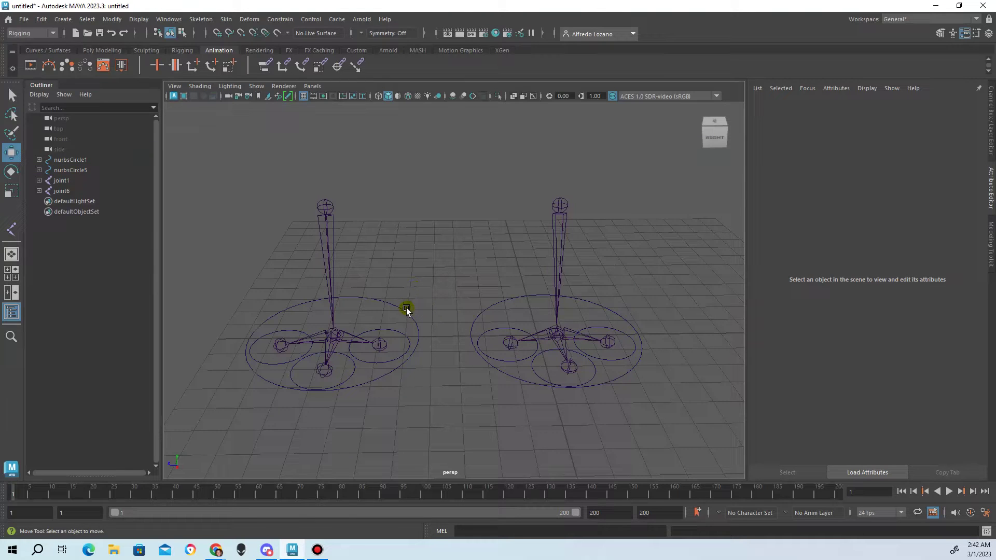
left_click(408, 313)
left_click(431, 306)
left_click(416, 322)
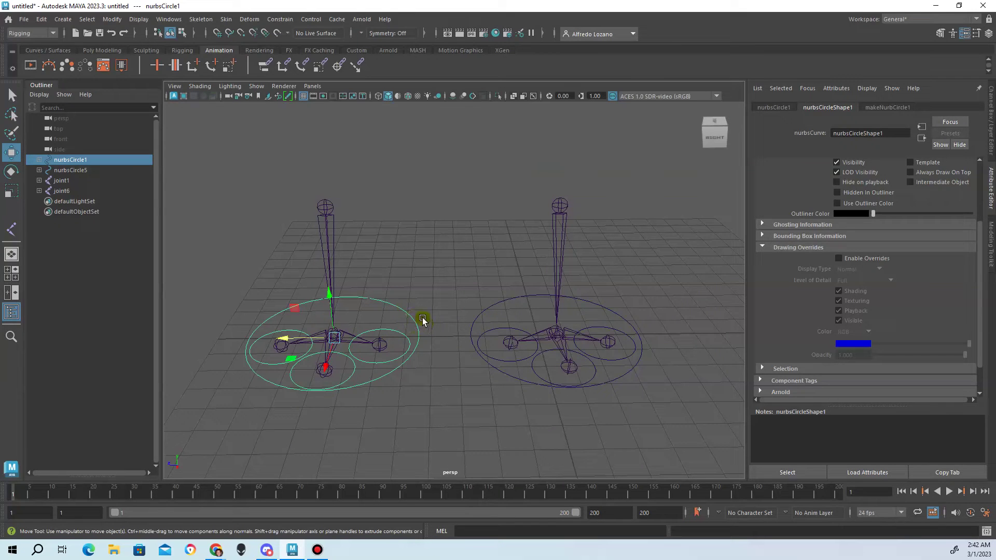
left_click(399, 296)
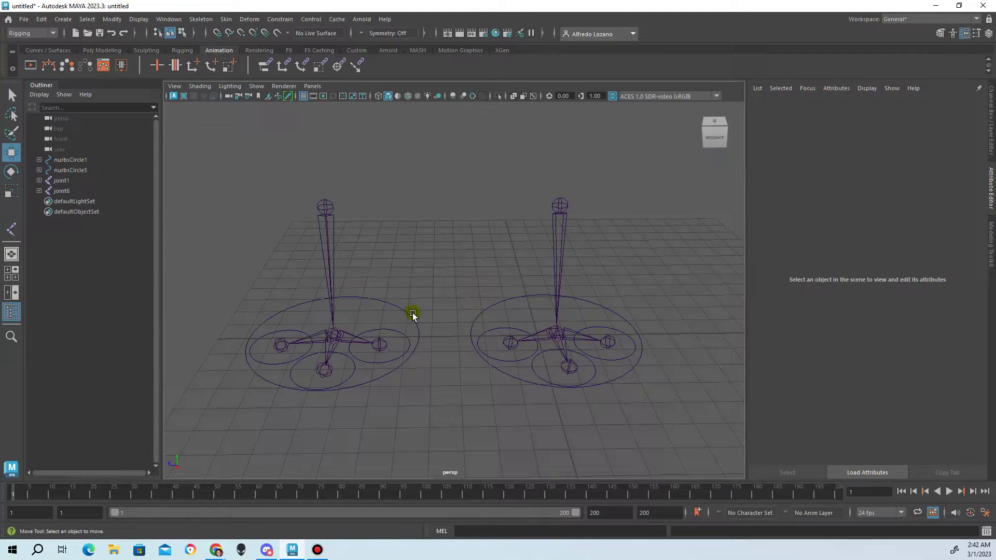
left_click_drag(402, 306, 324, 228, "alt")
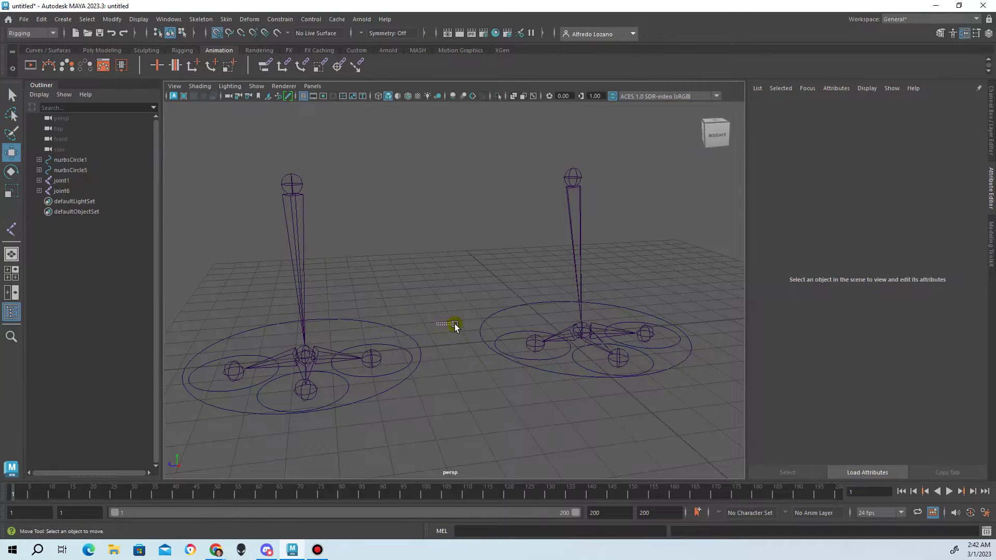
left_click_drag(445, 329, 422, 318, "alt")
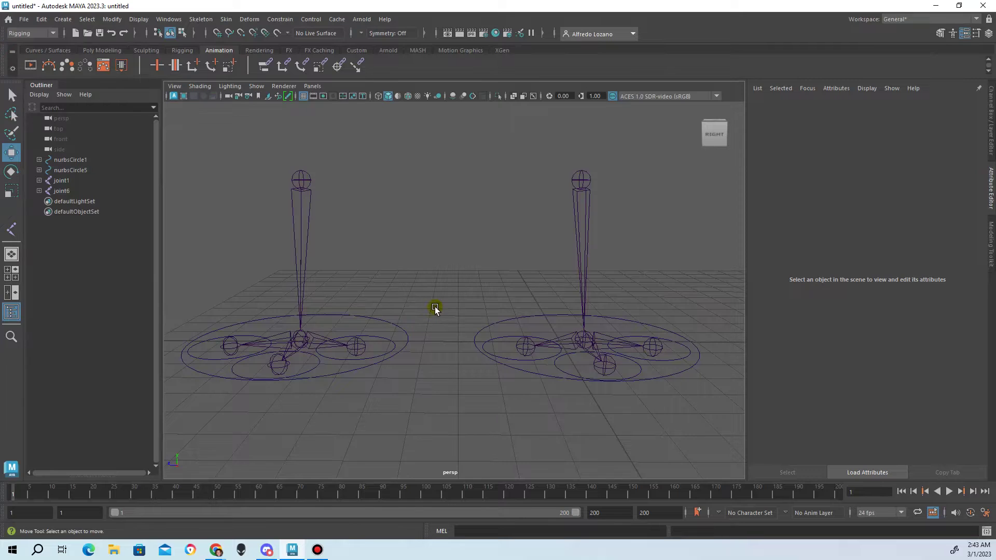
middle_click_drag(441, 306, 460, 300, "alt")
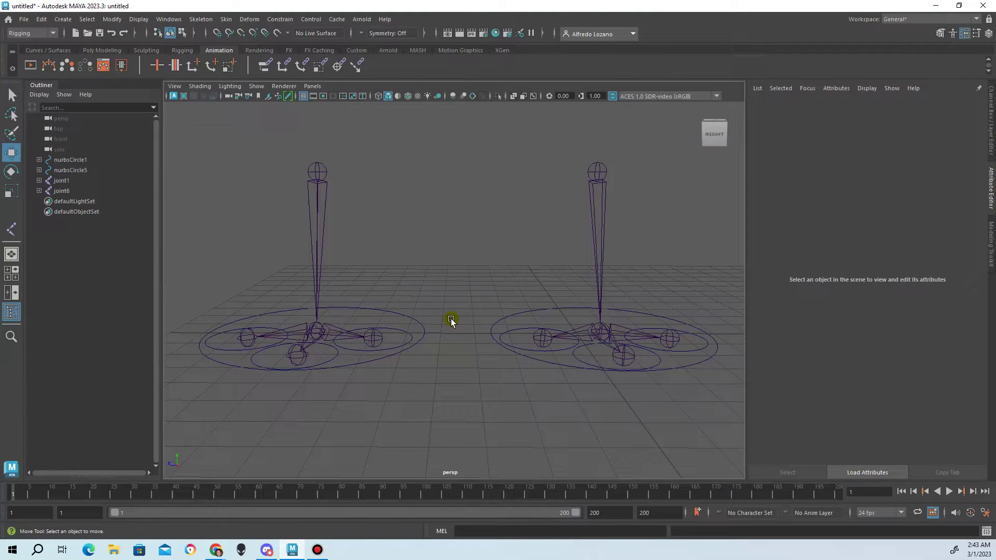
left_click(500, 326)
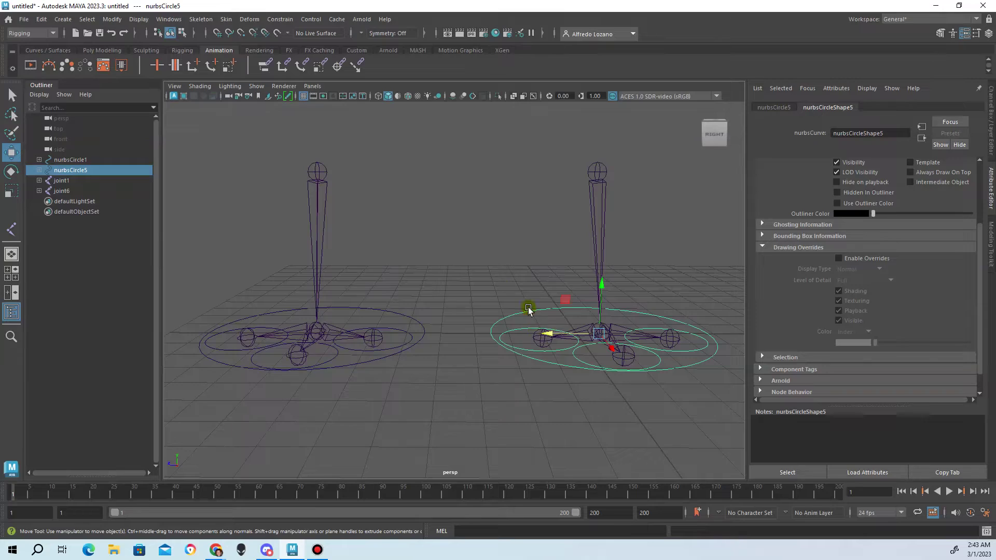
left_click(492, 308)
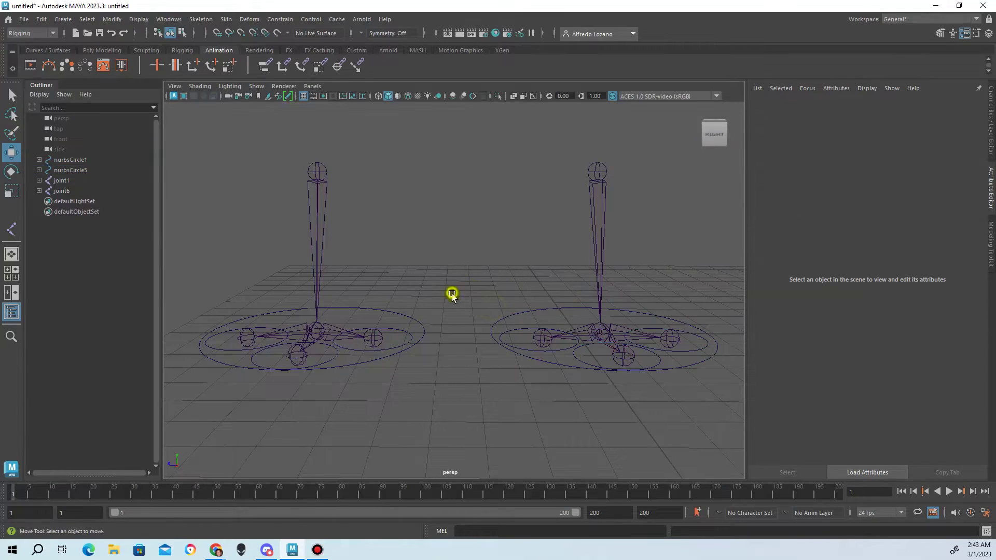
left_click_drag(451, 291, 493, 308, "alt")
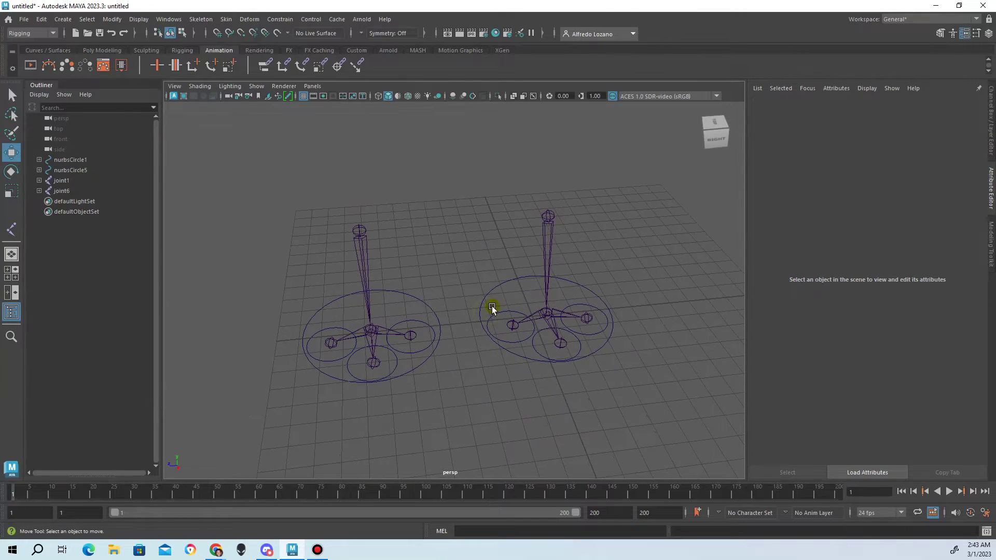
Select the right rig's ground circle nurbsCircle5 and tick Enable Overrides
left_click(482, 311)
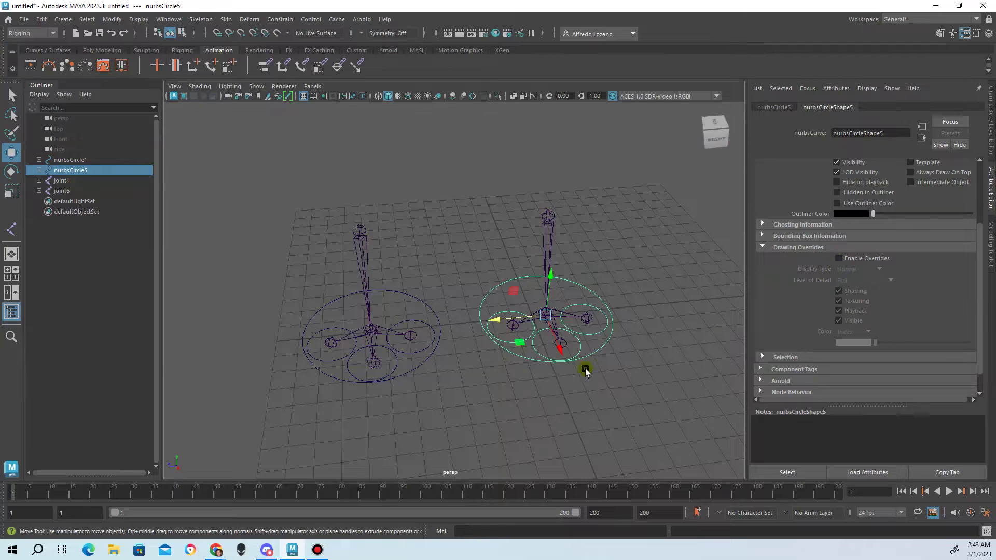
left_click(469, 301)
left_click(485, 300)
left_click(469, 301)
left_click(480, 305)
left_click(482, 297)
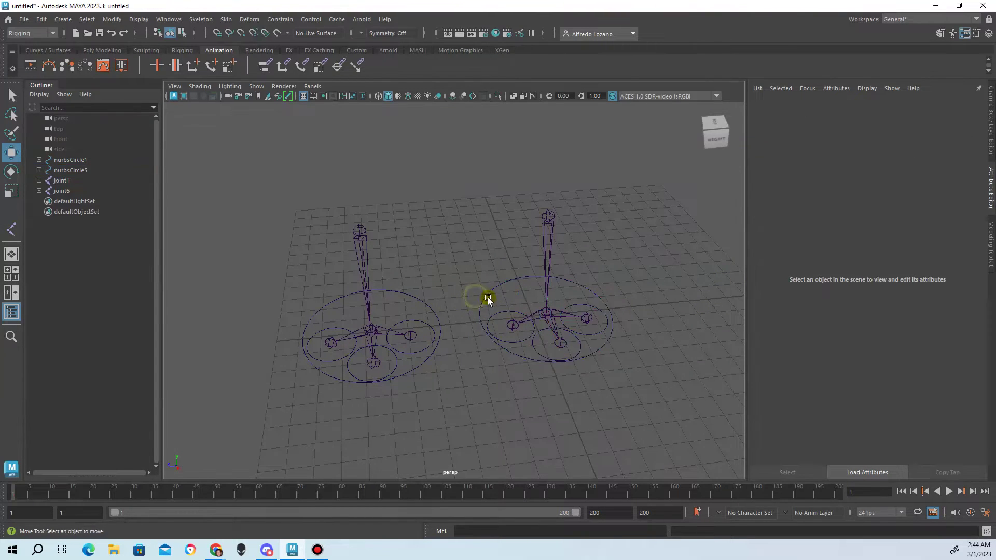
left_click(485, 298)
left_click(838, 258)
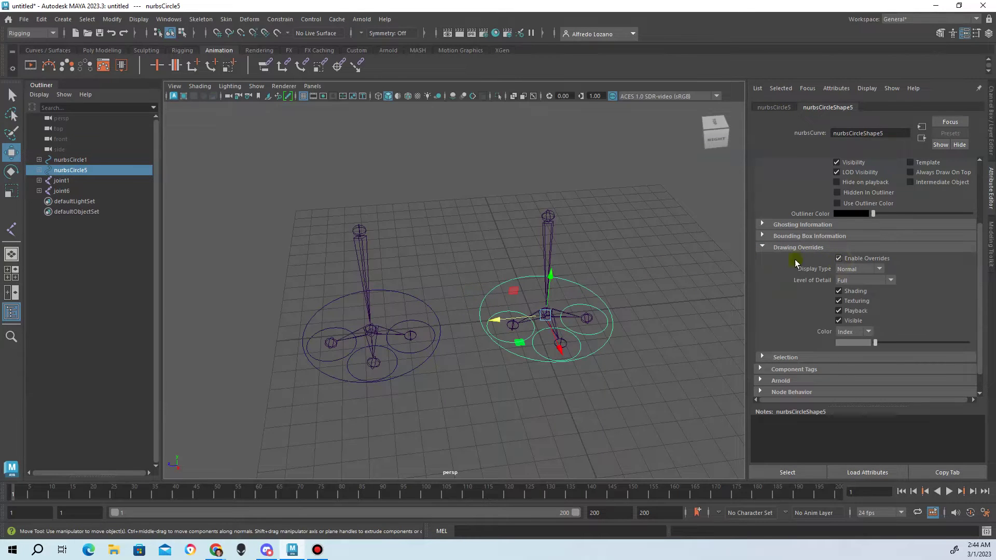
Reselect nurbsCircle5, leave its override colour mode at Index, and collapse Drawing Overrides
left_click(421, 302, "shift")
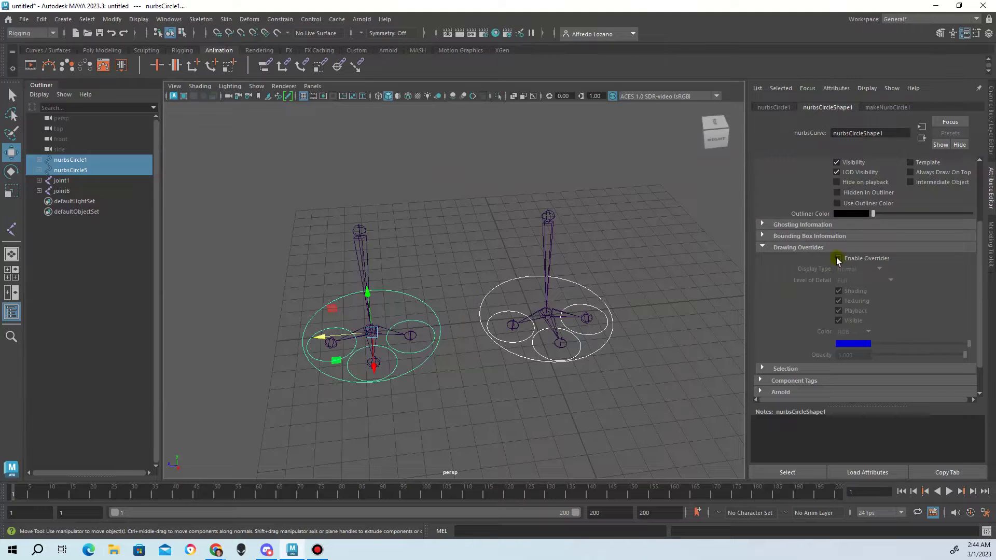
left_click(503, 289)
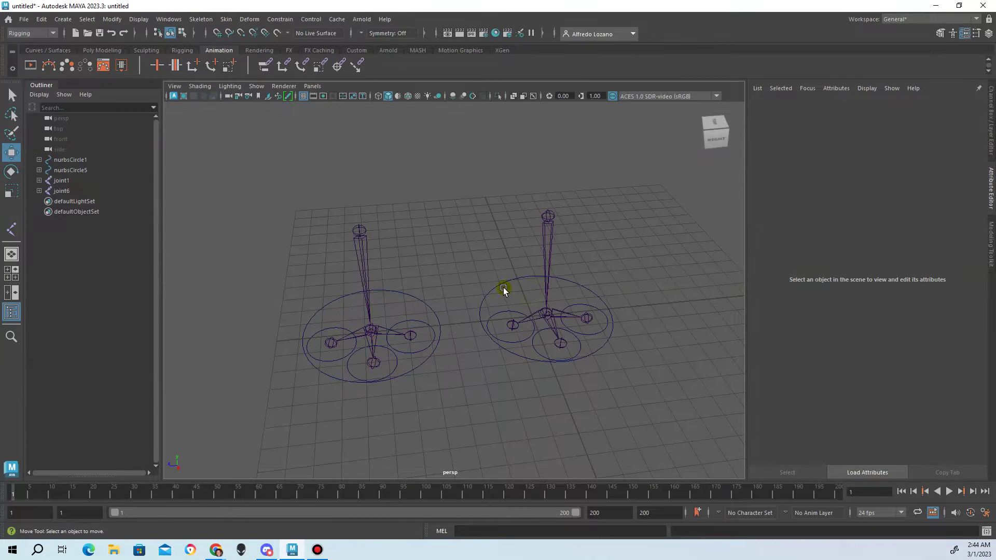
left_click(492, 292)
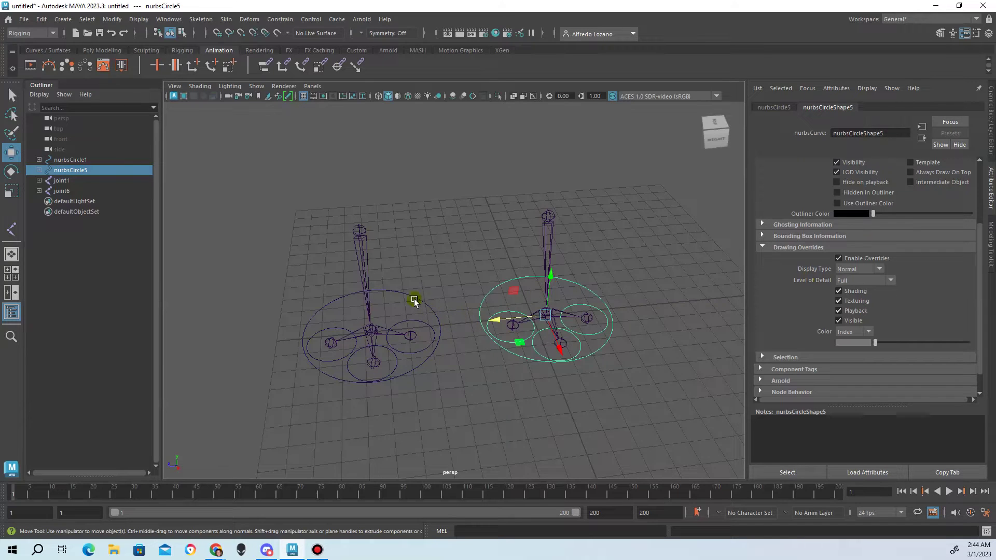
left_click(857, 335)
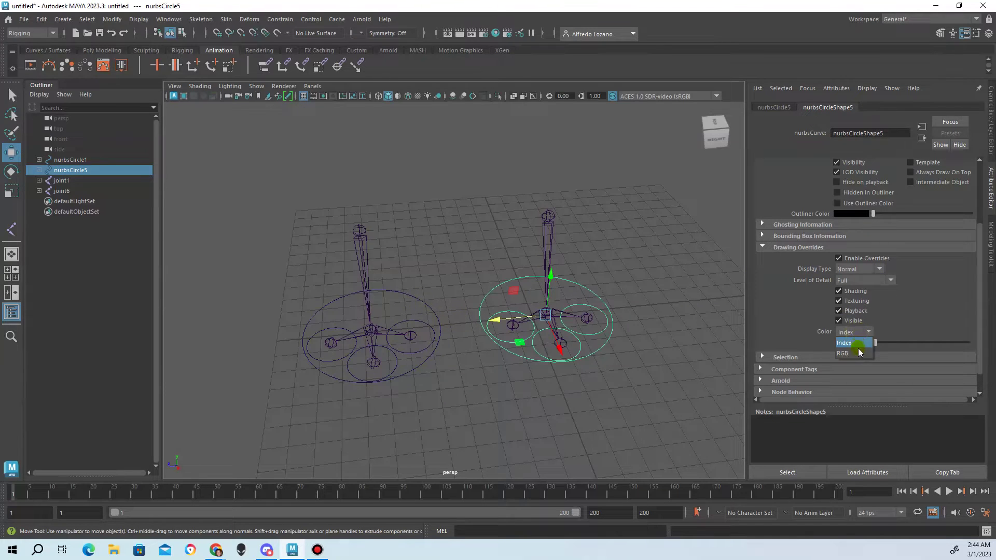
left_click(761, 325)
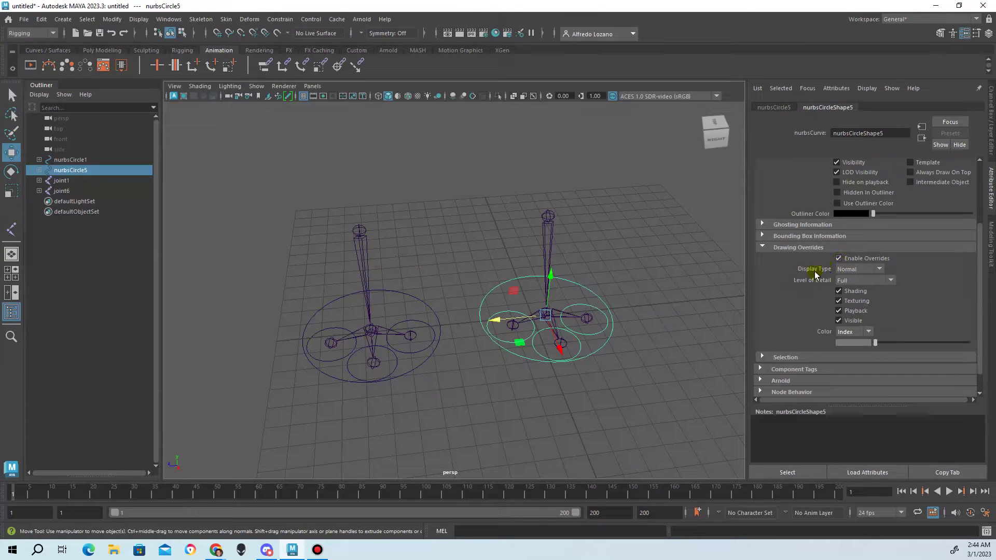
left_click(769, 249)
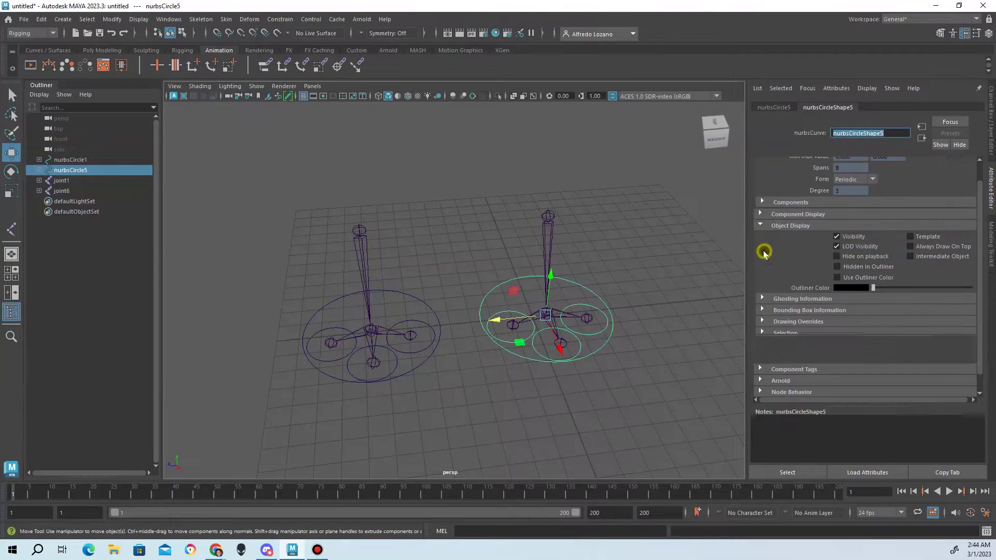
Reselect nurbsCircle5 and expand its Object Display section in the Attribute Editor with Ctrl+A
left_click(667, 278)
left_click(590, 294)
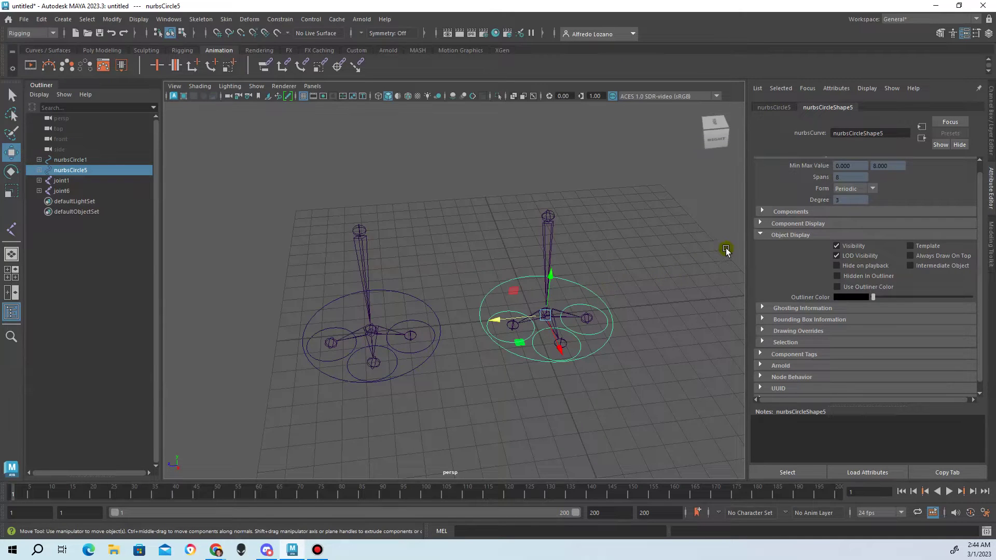
left_click(759, 235)
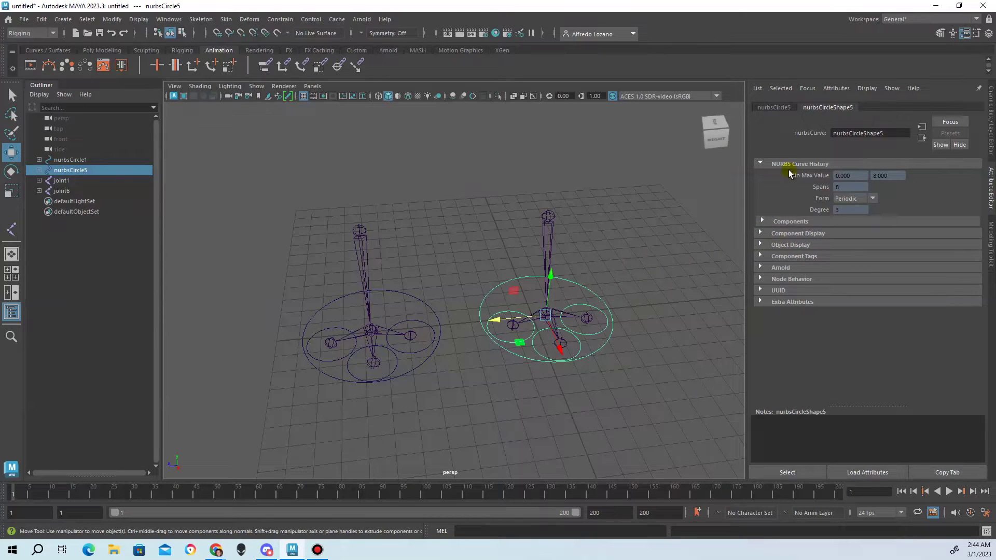
left_click(989, 34)
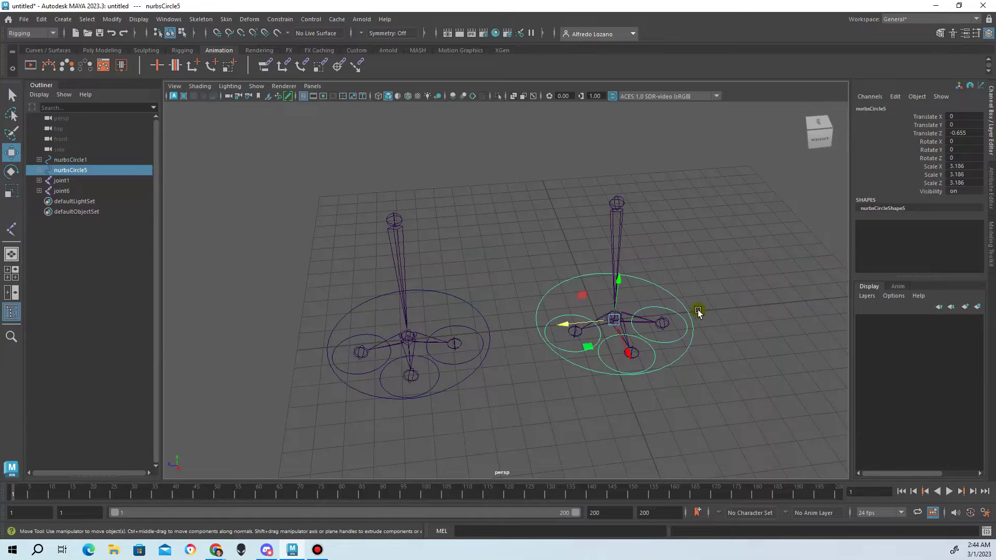
left_click(692, 276)
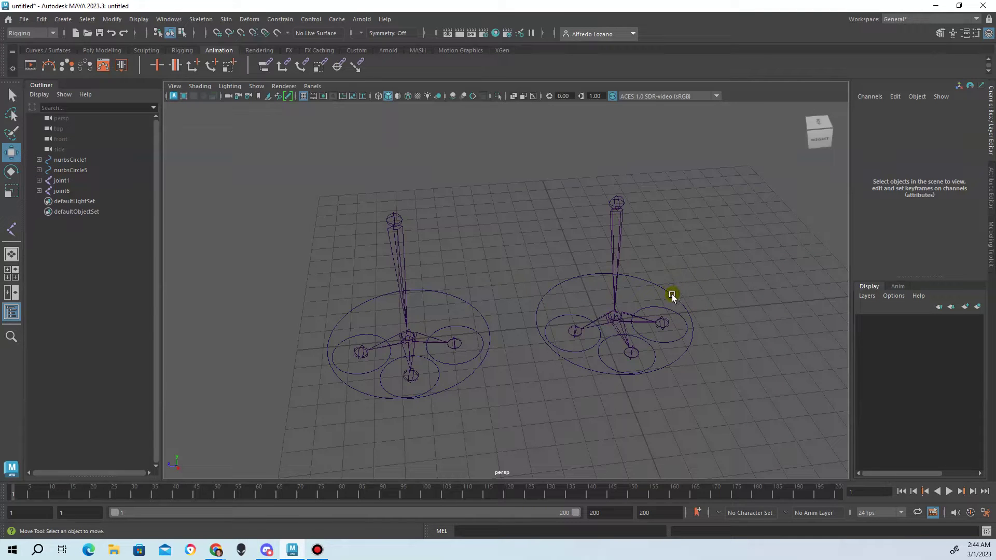
left_click(673, 296)
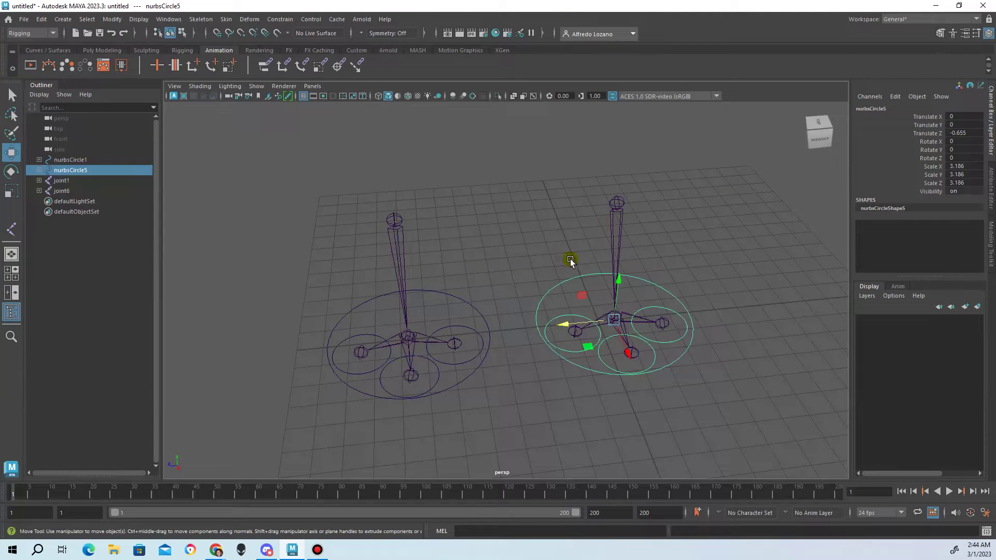
key("ctrl+a")
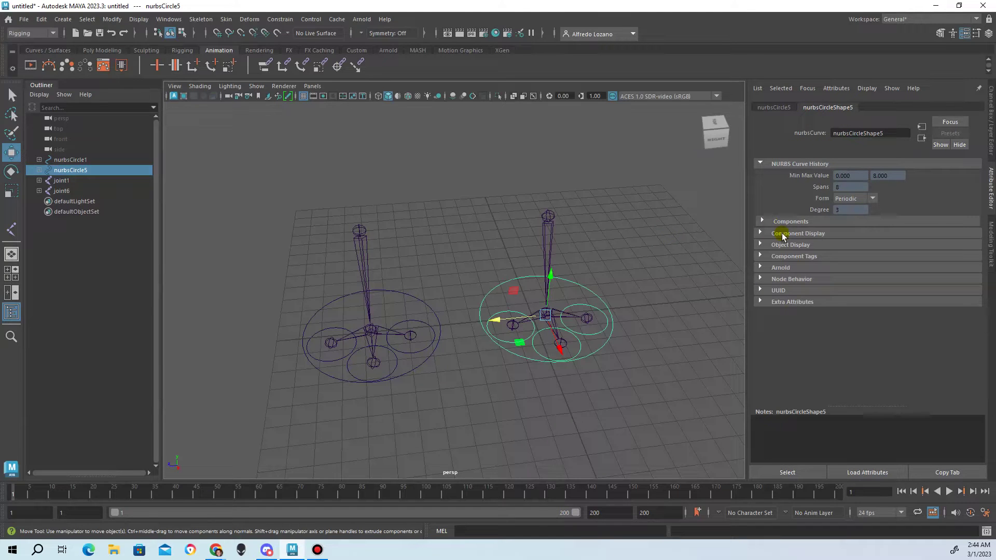
left_click(989, 34)
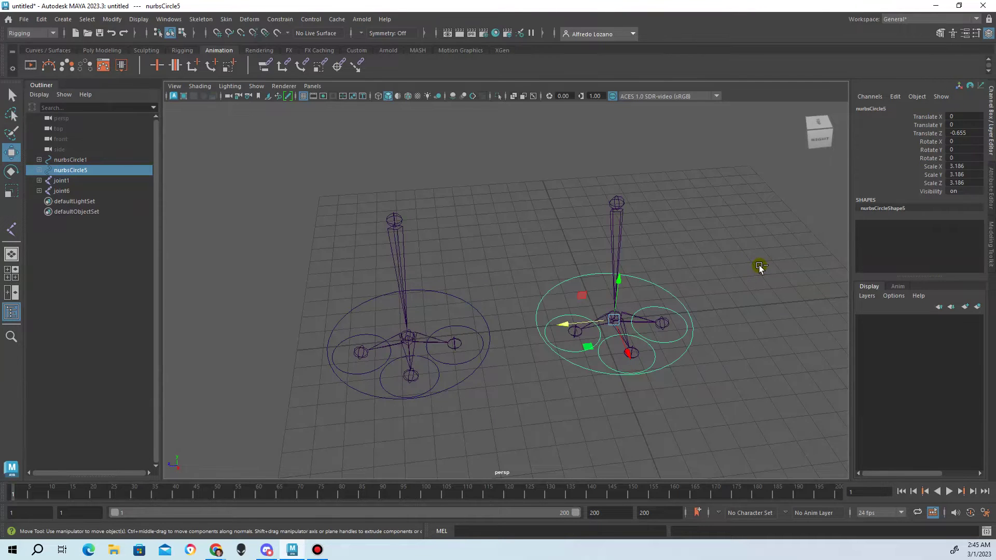
key("ctrl+a")
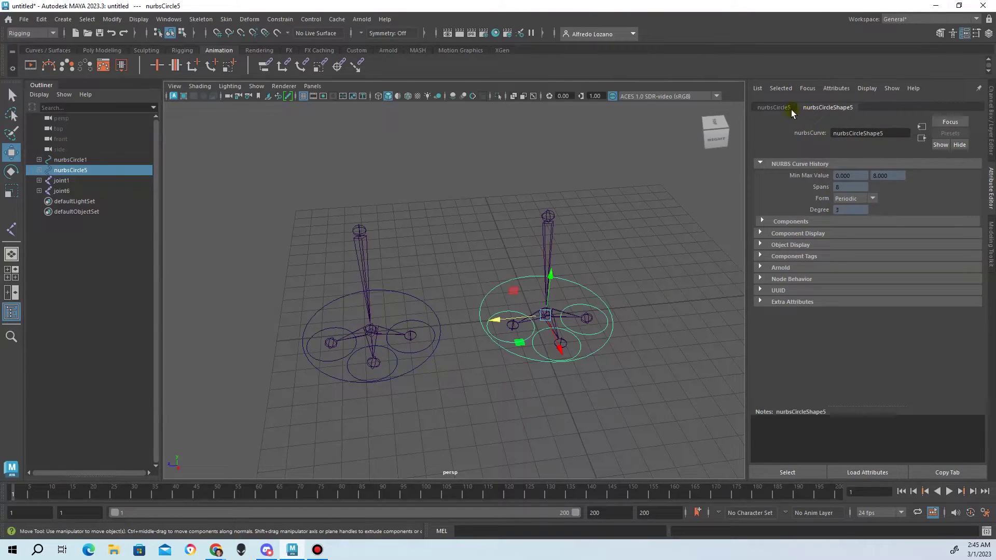
left_click(760, 245)
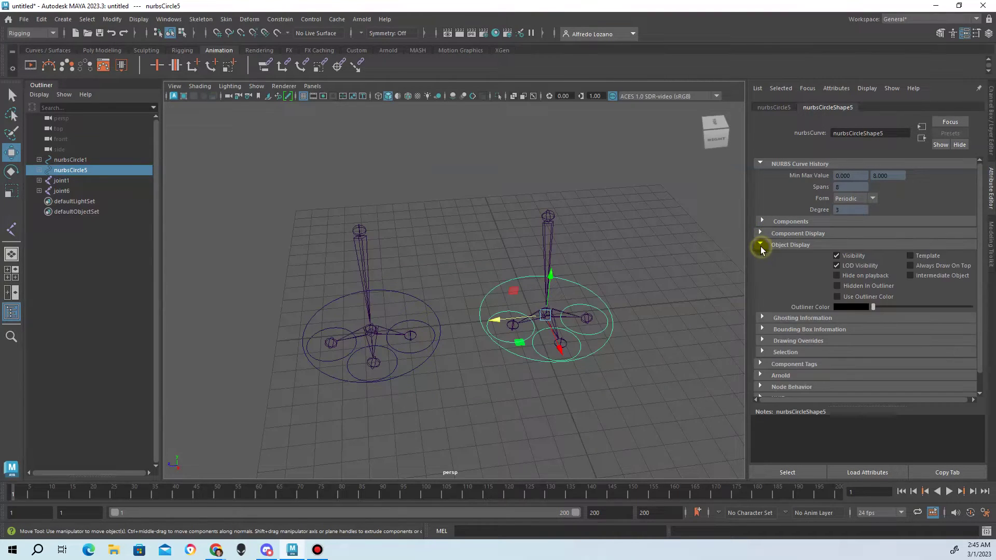
Switch nurbsCircleShape5's override colour mode from Index to RGB and preview the colour picker
left_click(762, 341)
scroll(807, 346, "down", 3)
scroll(808, 320, "down", 2)
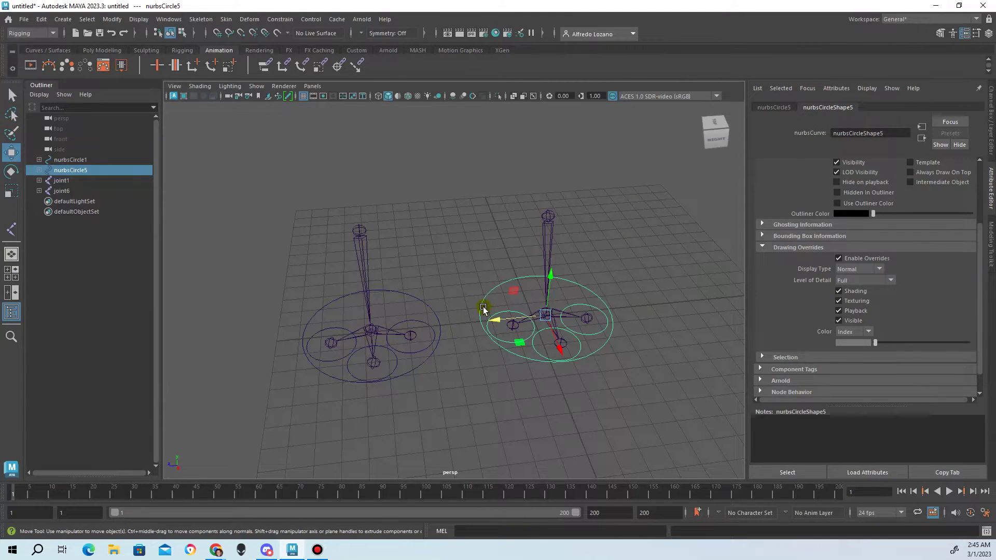
left_click(857, 333)
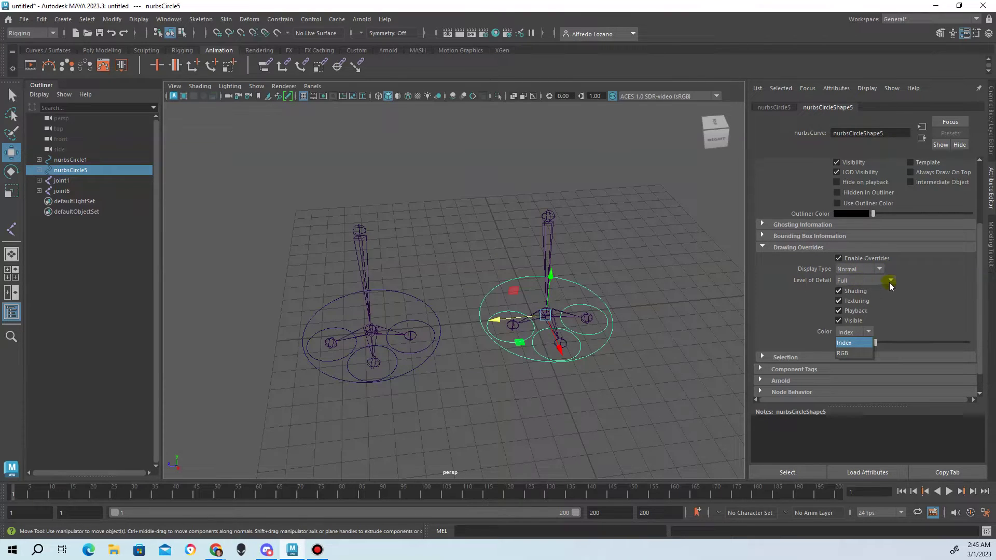
left_click(925, 295)
left_click(855, 336)
left_click(854, 354)
left_click(854, 345)
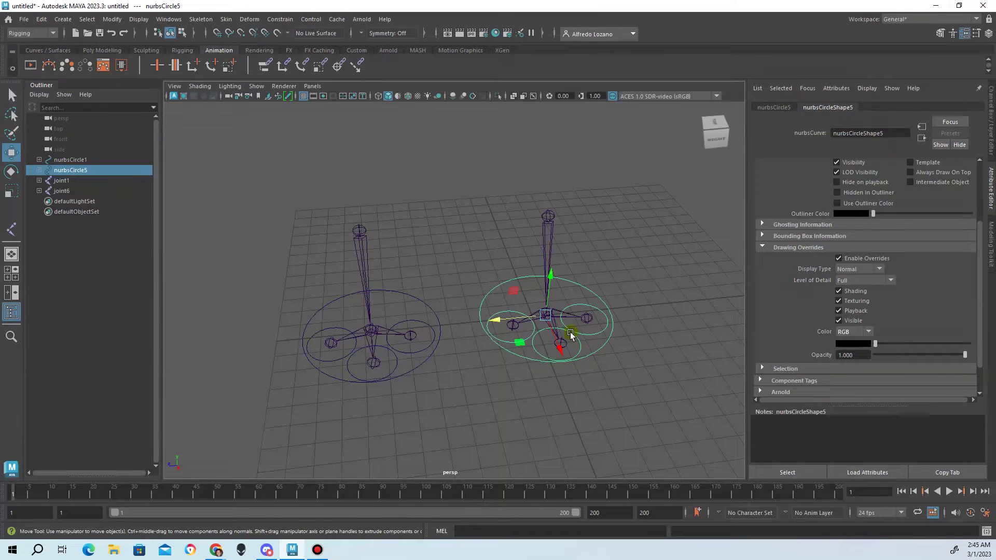
mouse_move(639, 333)
left_mouse_down("alt")
mouse_move(633, 325)
mouse_move(630, 335)
left_mouse_up("alt")
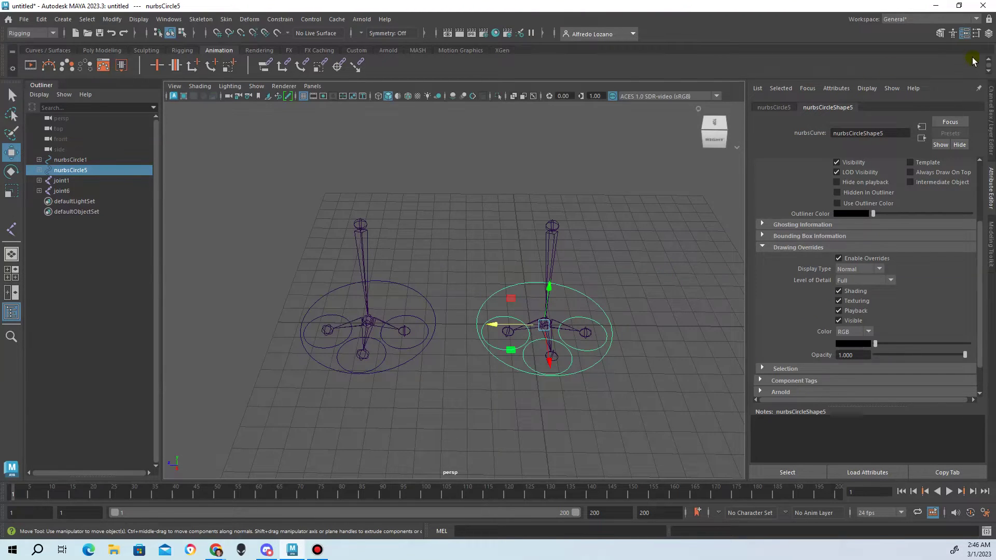
left_click(988, 33)
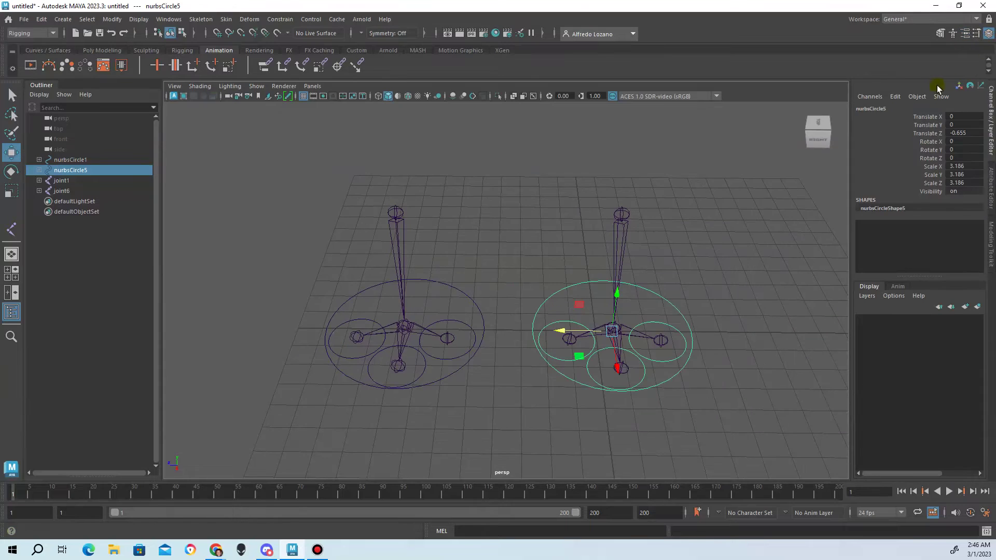
Rename nurbsCircle5 to L_Ostrich_Food in the Channel Box
double_click(907, 107)
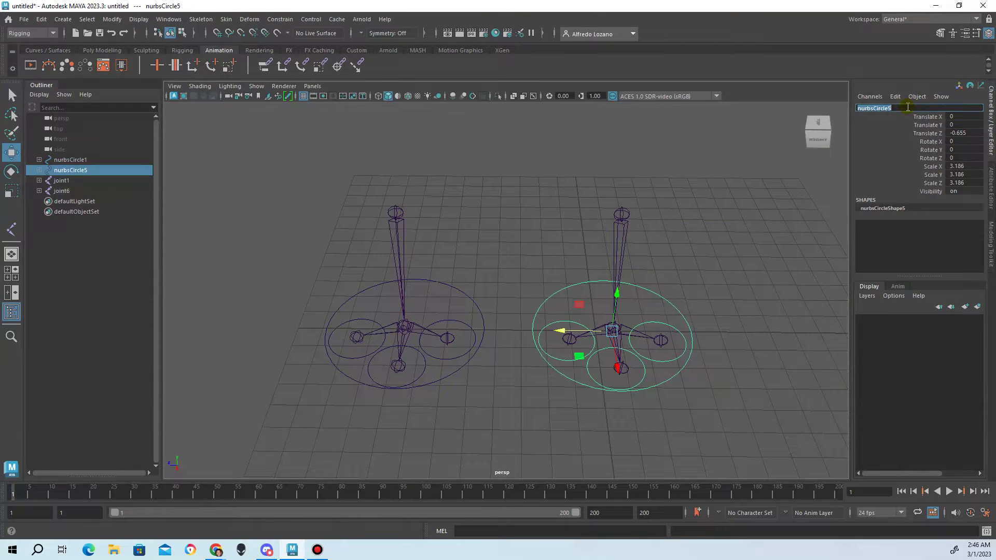
type("L_Ostrich_Food")
key("Return")
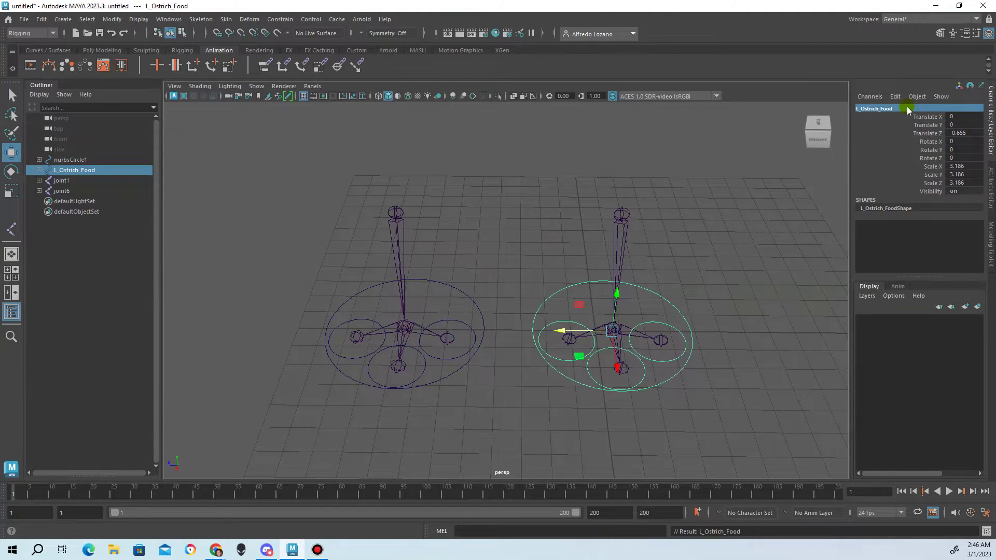
Reselect L_Ostrich_Food alone and bring up its shape attributes with Ctrl+A
left_click(468, 303)
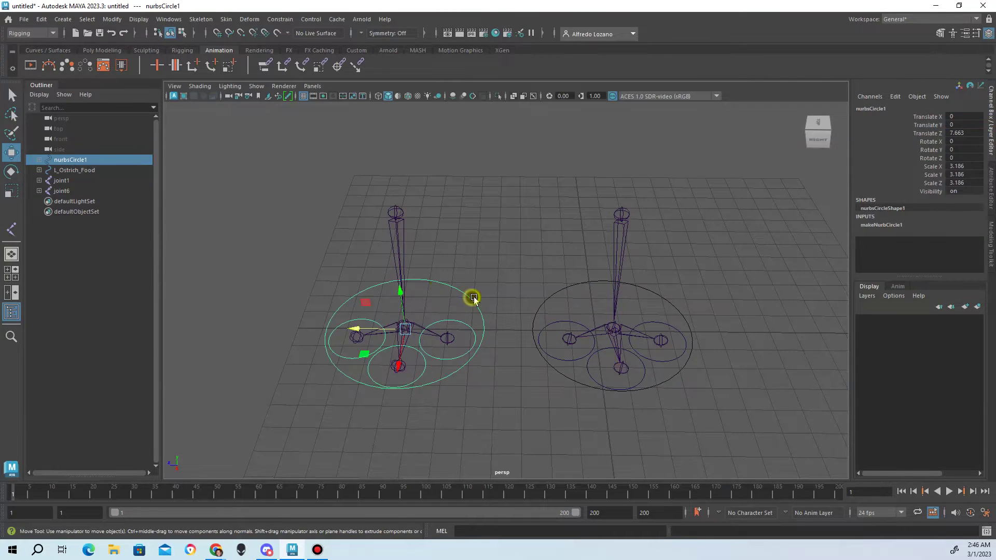
left_click(444, 258)
left_click(435, 280)
left_click(545, 292)
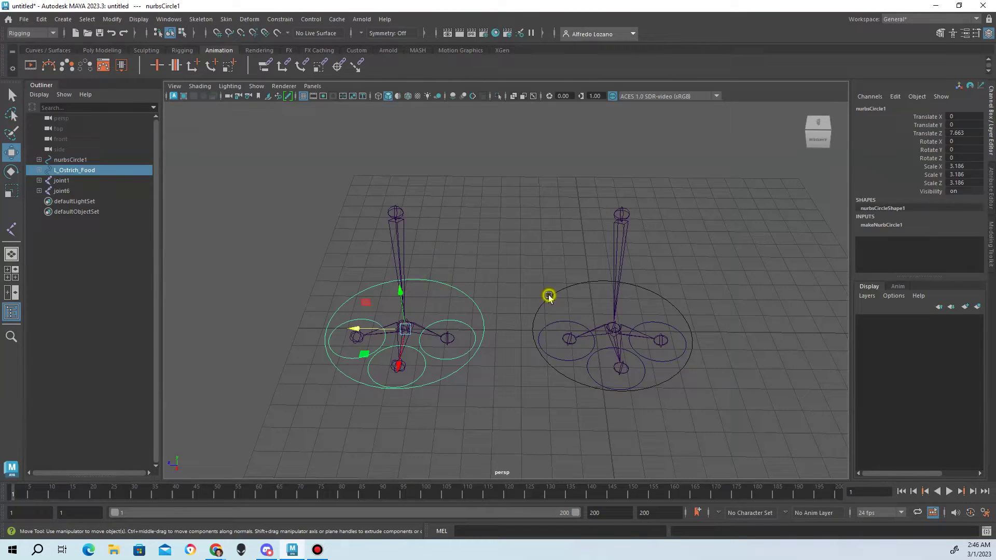
left_click(469, 295)
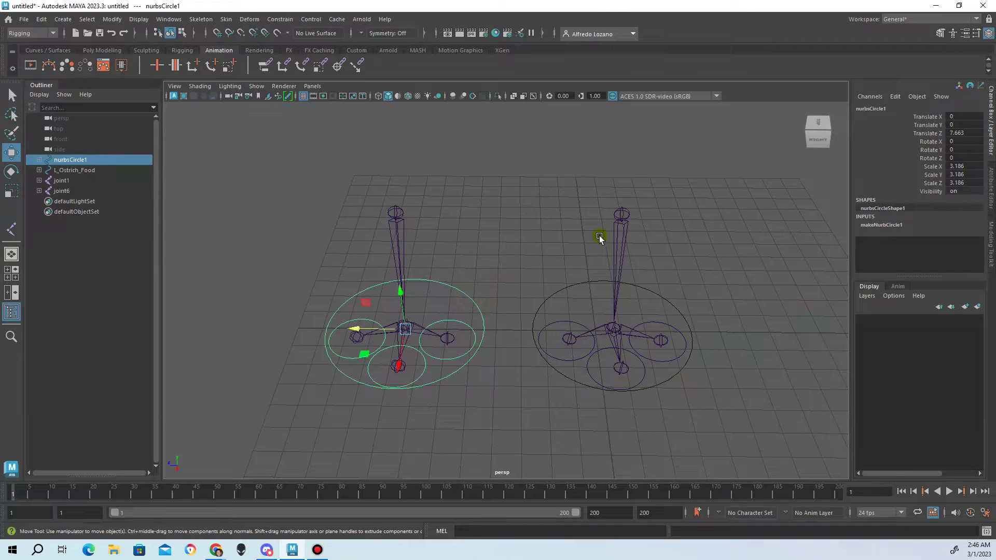
left_click(540, 304)
left_click(544, 306)
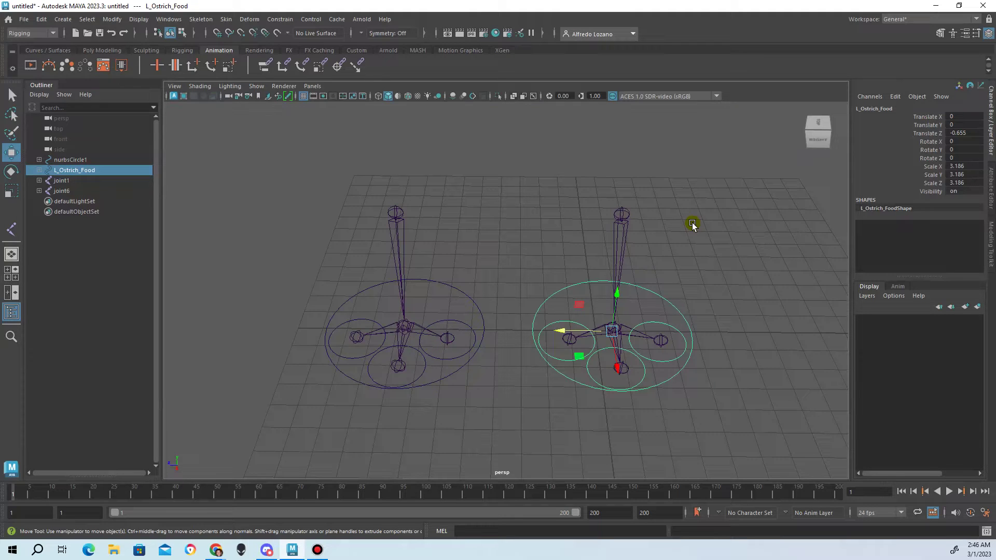
left_click(666, 294)
left_click(666, 294)
mouse_move(818, 132)
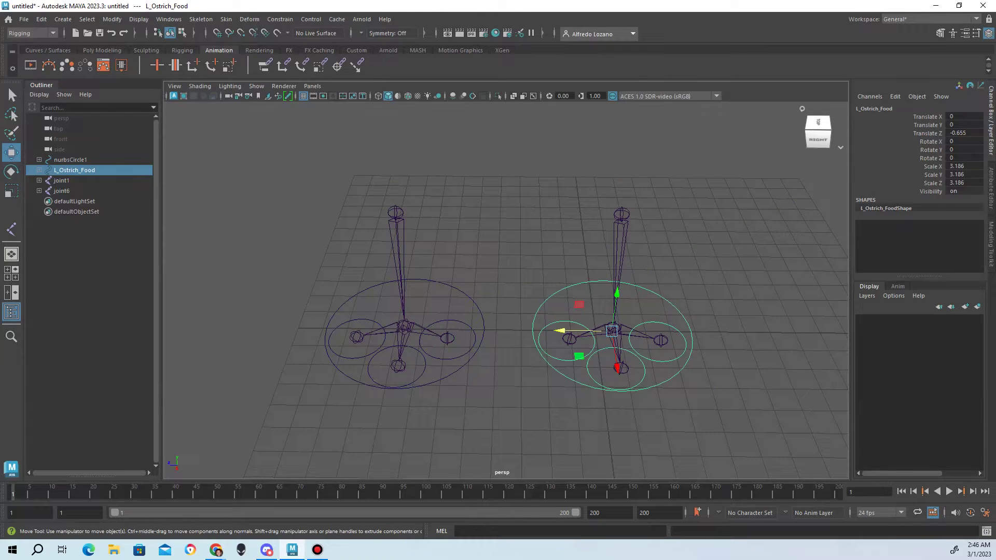
key("ctrl+a")
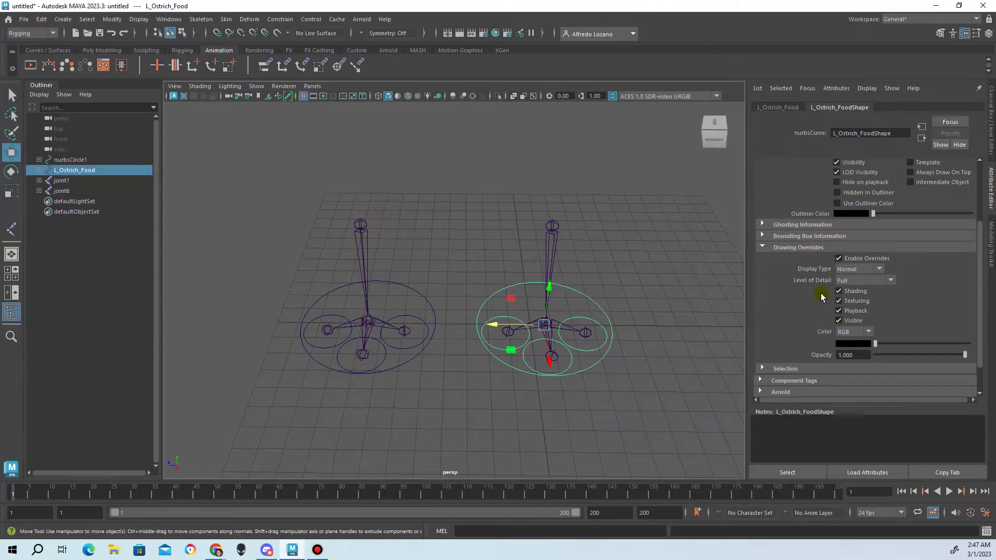
Reopen L_Ostrich_FoodShape's attributes with Object Display and Drawing Overrides expanded
scroll(821, 296, "down", 1)
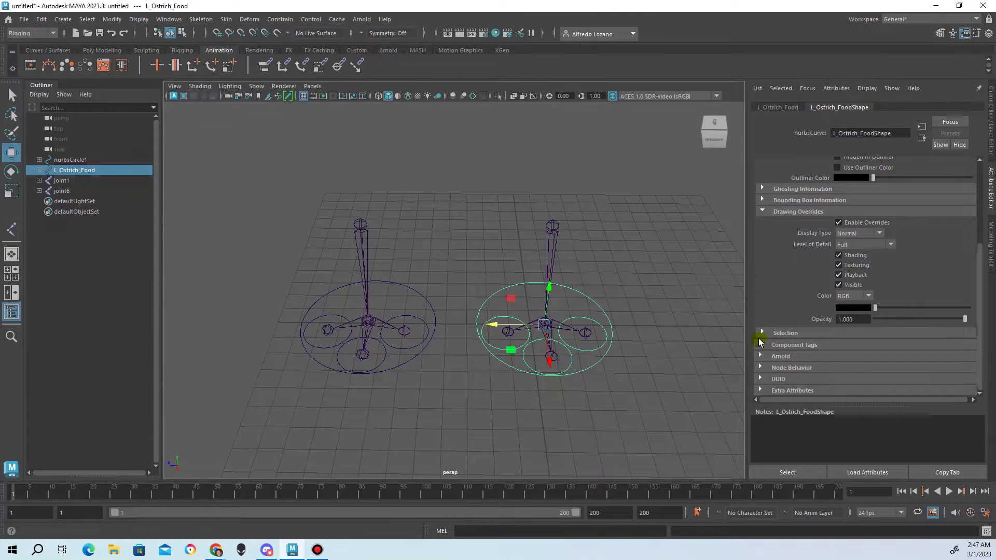
left_click(988, 34)
key("ctrl+a")
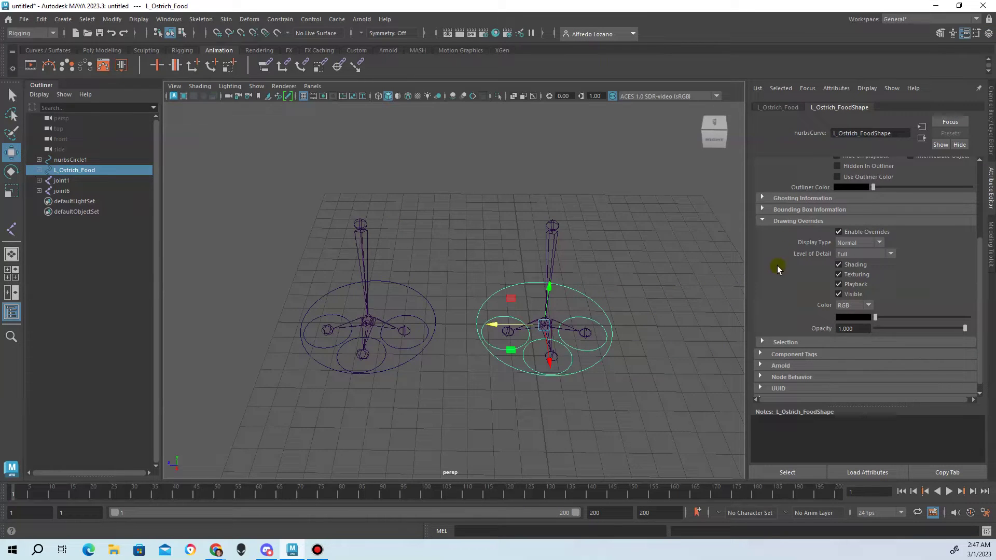
left_click(763, 222)
left_click(763, 226)
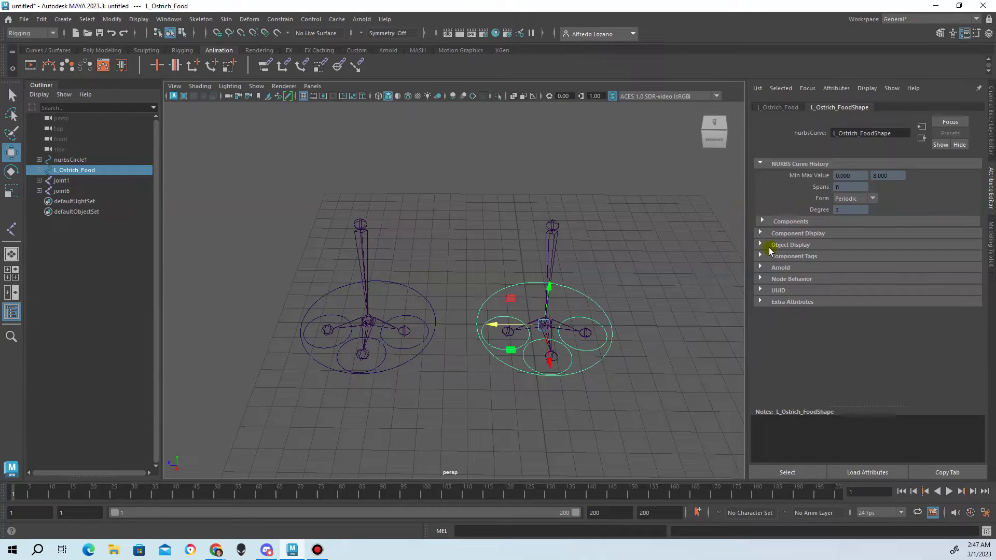
left_click(761, 246)
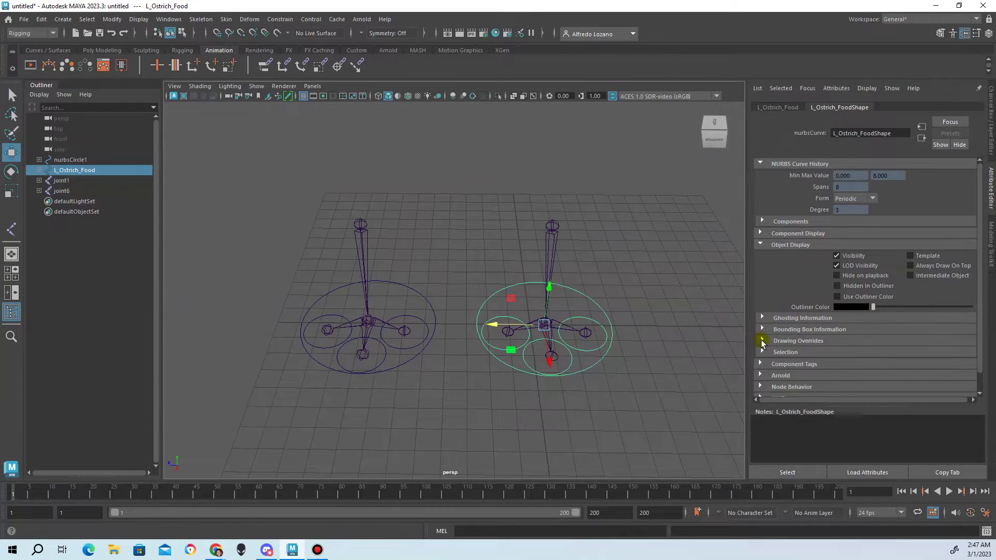
left_click(762, 341)
Enable drawing overrides on L_Ostrich_Food and set its colour to pure blue
scroll(824, 322, "down", 3)
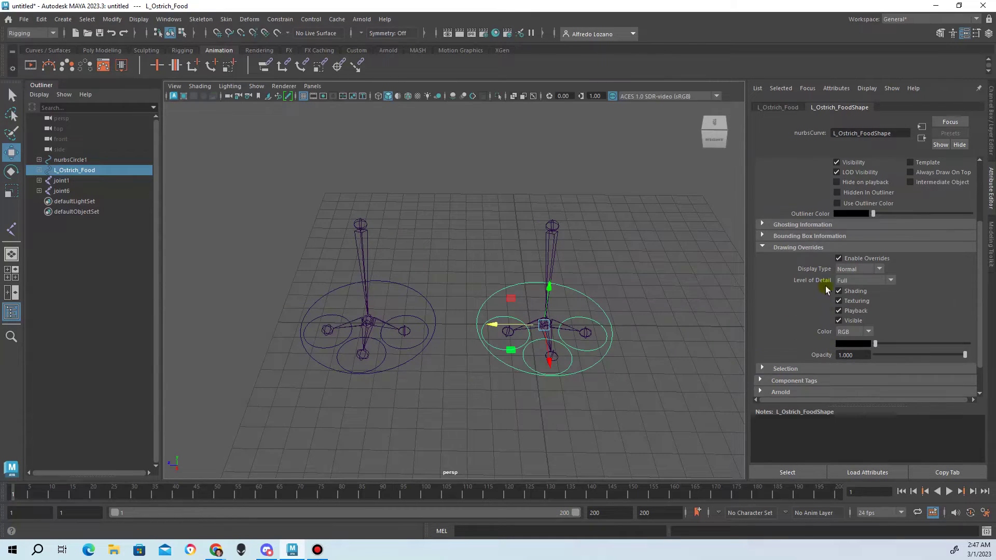
left_click(837, 259)
left_click(866, 346)
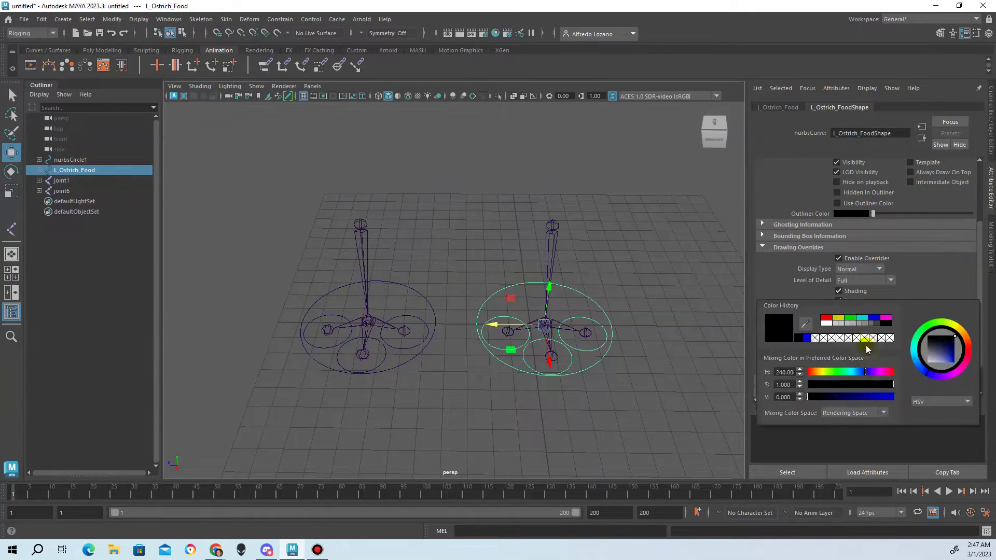
left_click(872, 317)
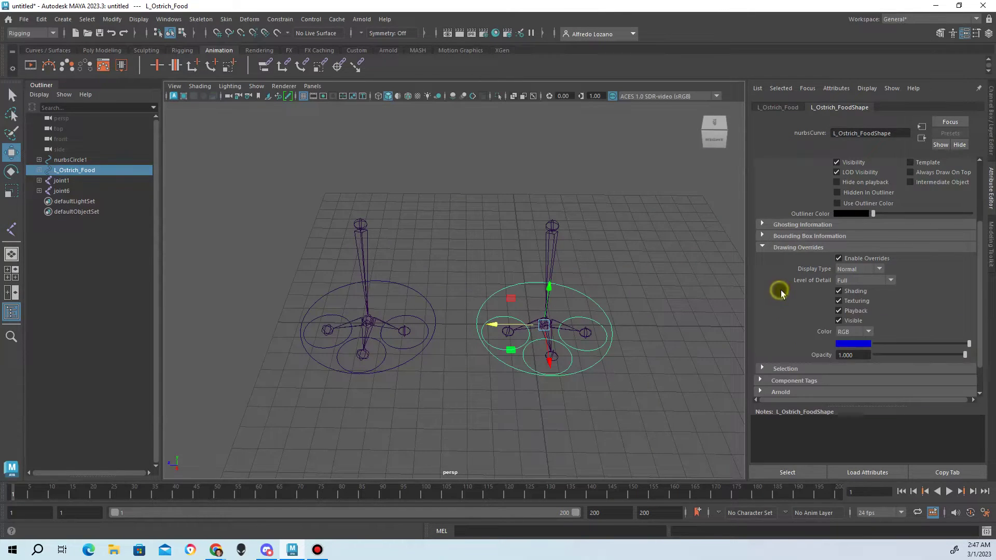
left_click(611, 307)
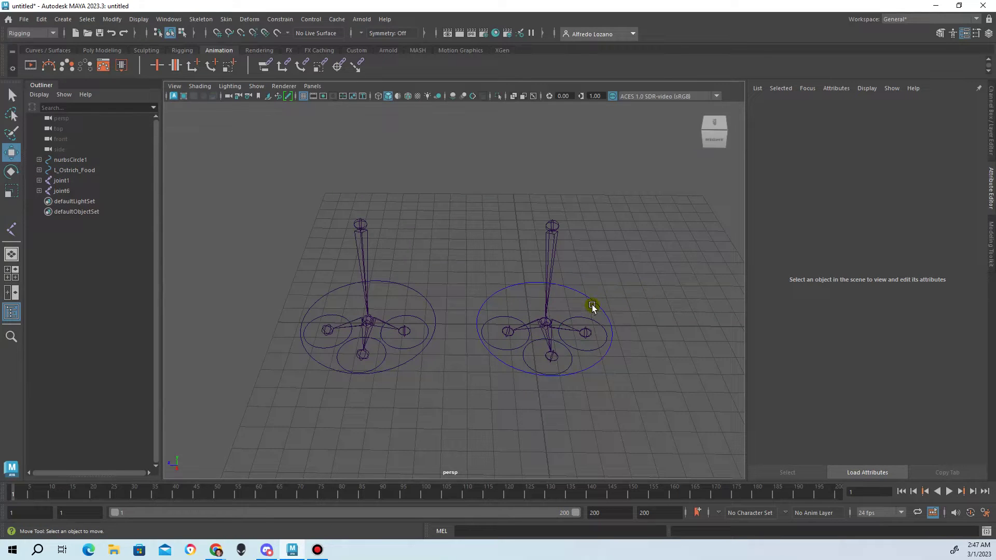
Select the right foot's toe circles with 'select -hi;' and give them blue RGB drawing overrides
left_click(600, 330)
left_click(570, 363, "shift")
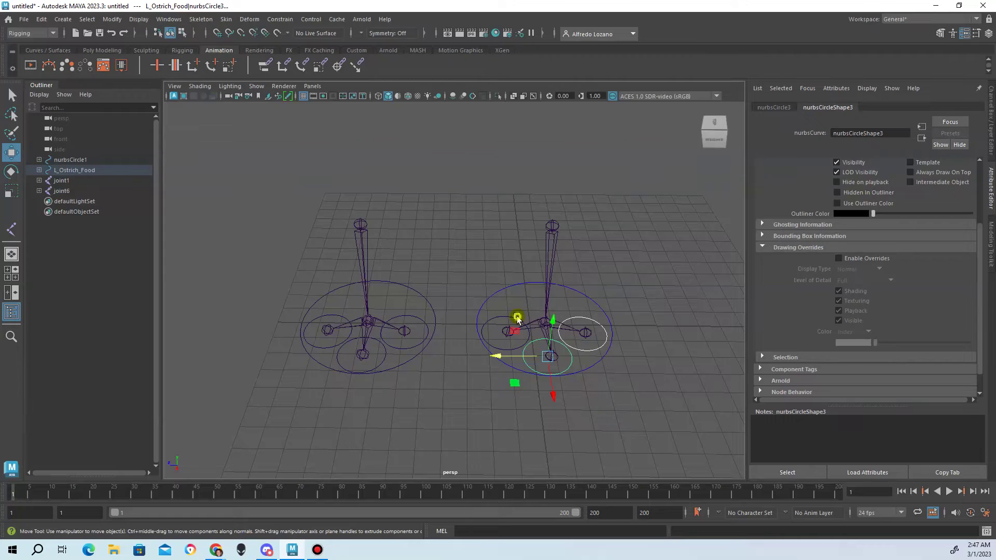
left_click(517, 319, "shift")
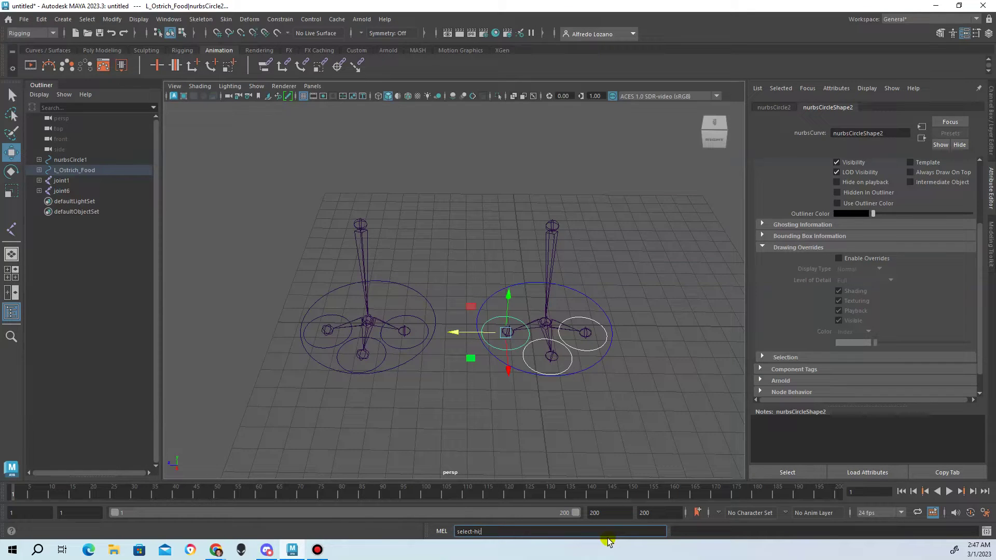
left_click(608, 536)
type("select -hi;")
key("Return")
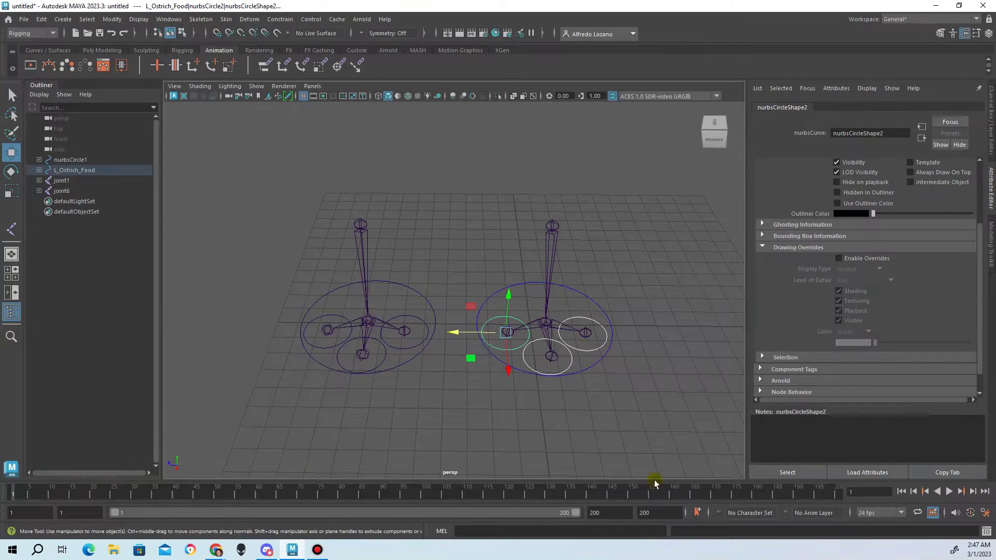
left_click(838, 259)
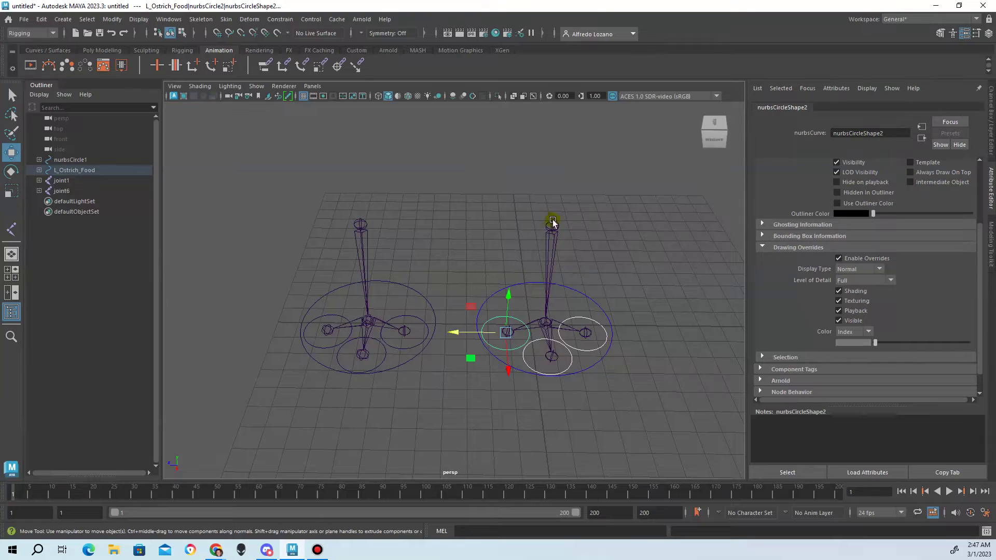
left_click(857, 332)
left_click(855, 343)
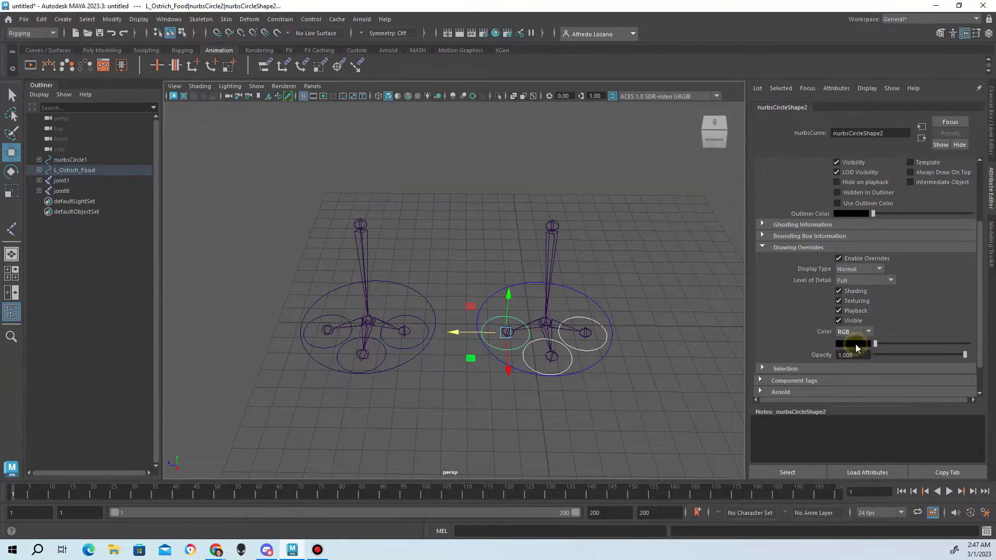
left_click(855, 344)
left_click(790, 338)
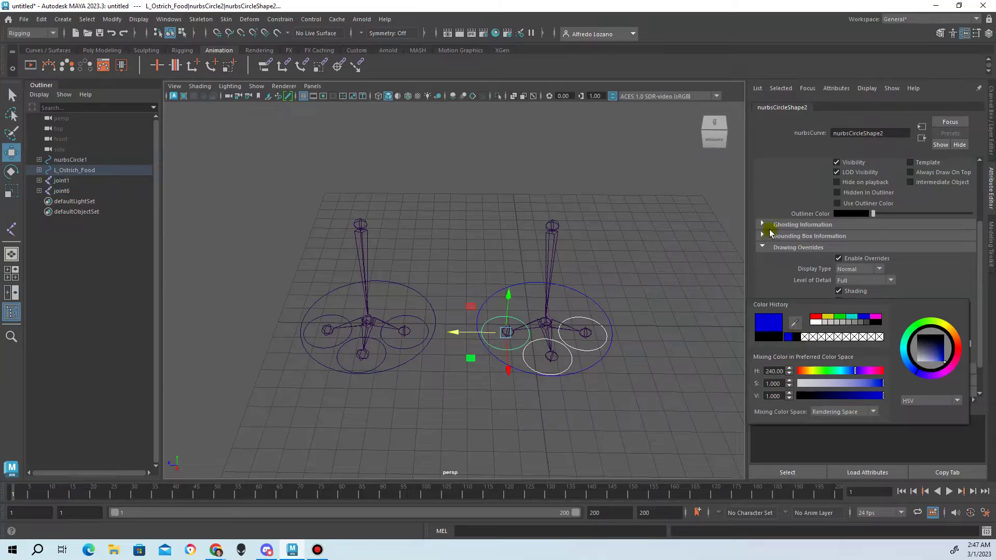
left_click(664, 308)
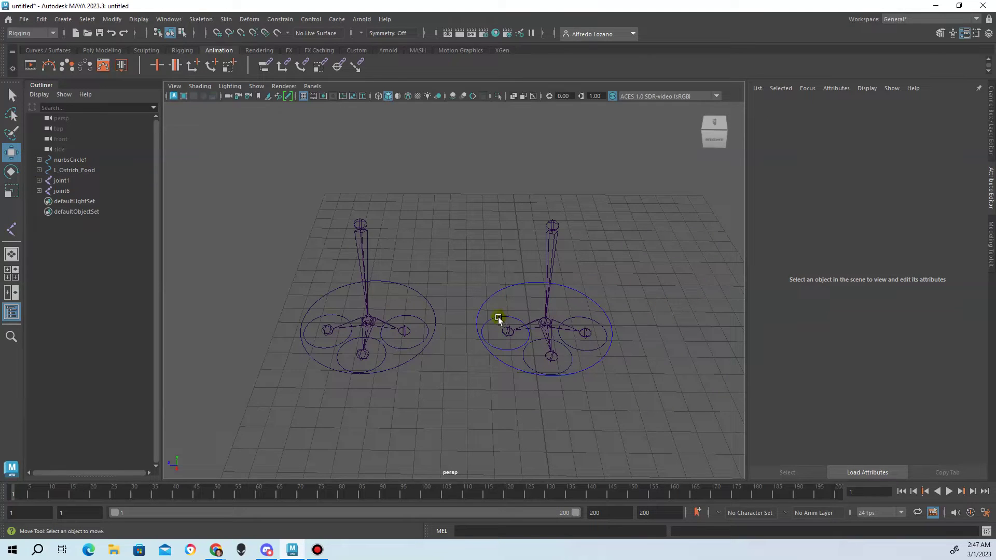
Enable blue RGB drawing overrides on the right foot's lower small circle
left_click(551, 349)
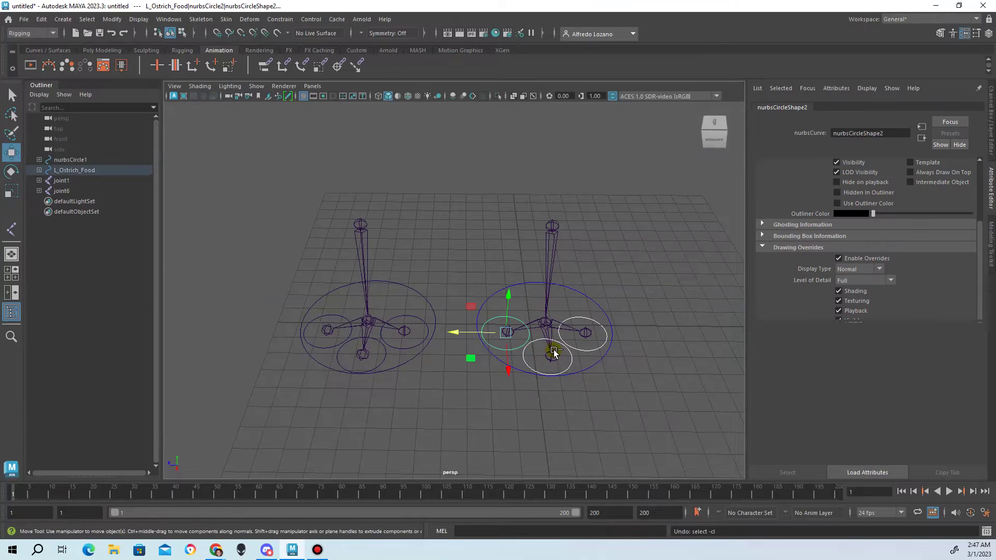
left_click(581, 361)
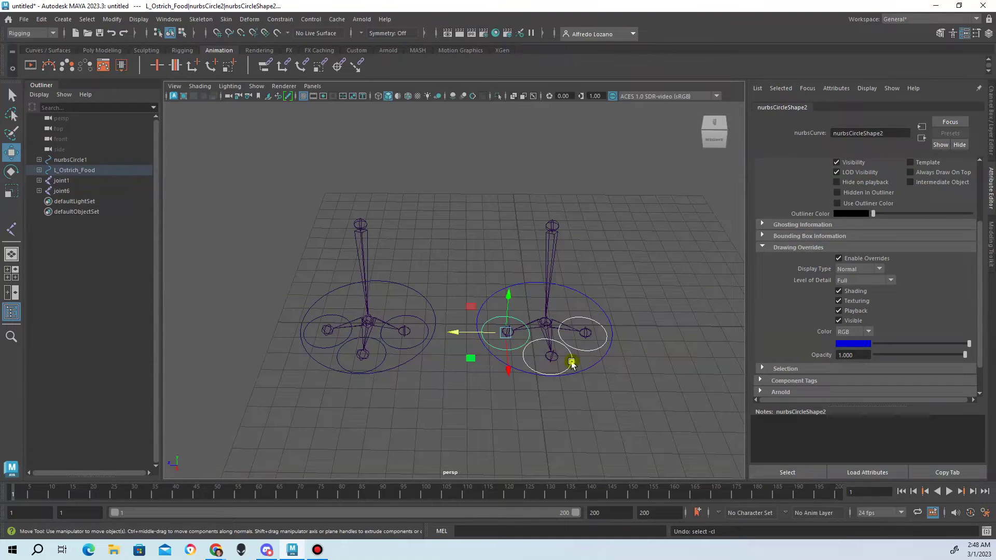
left_click(836, 258)
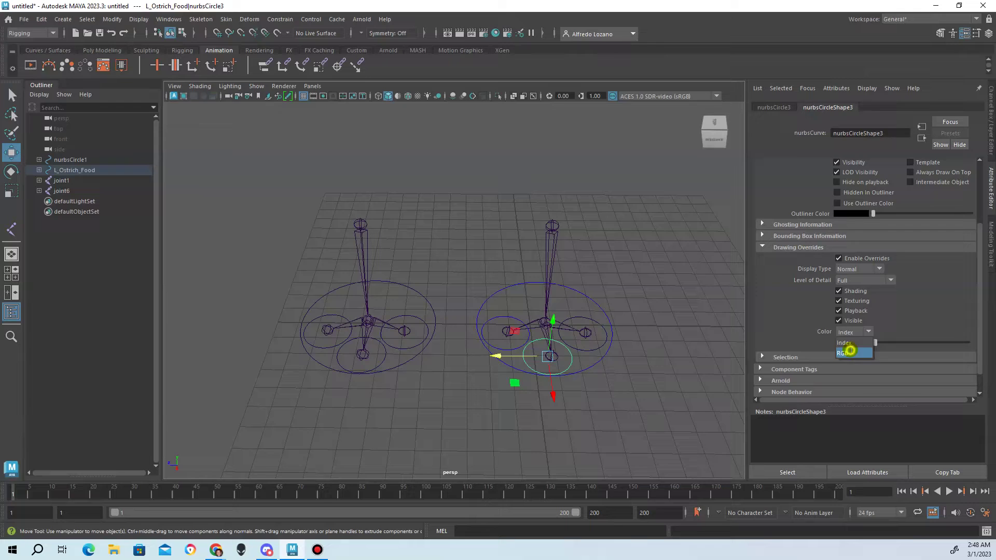
left_click(850, 351)
left_click(844, 344)
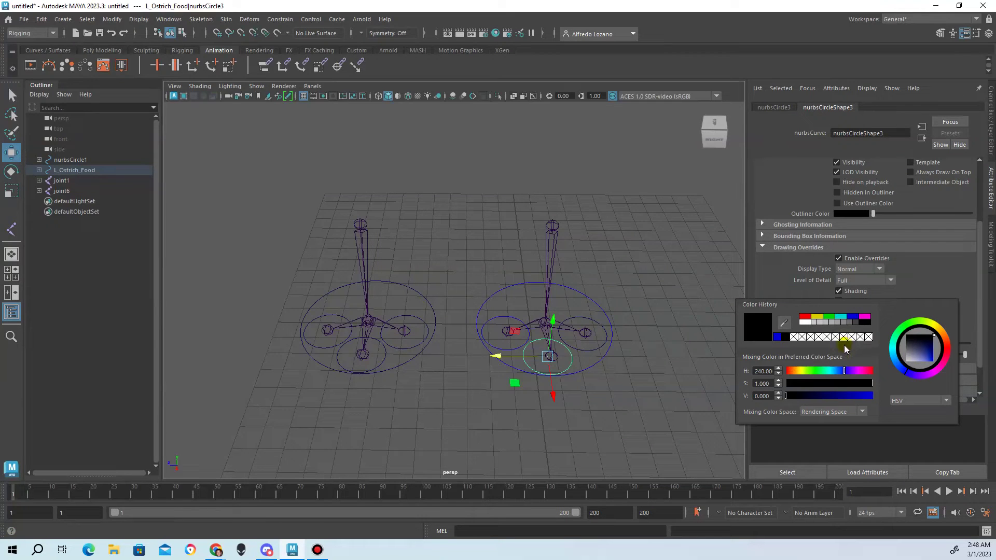
left_click(780, 339)
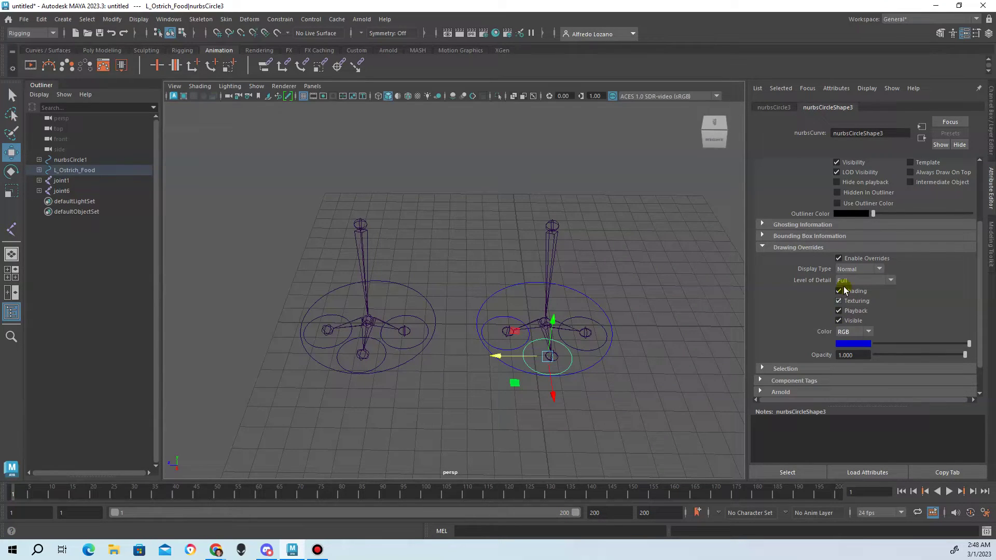
Set the right foot's right small circle's override colour mode to RGB
left_click(606, 335)
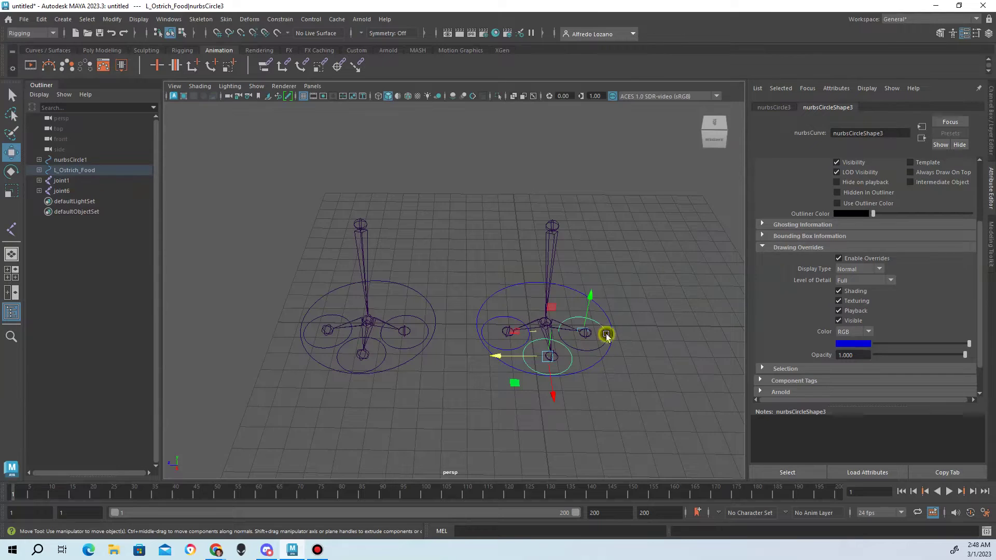
left_click(851, 332)
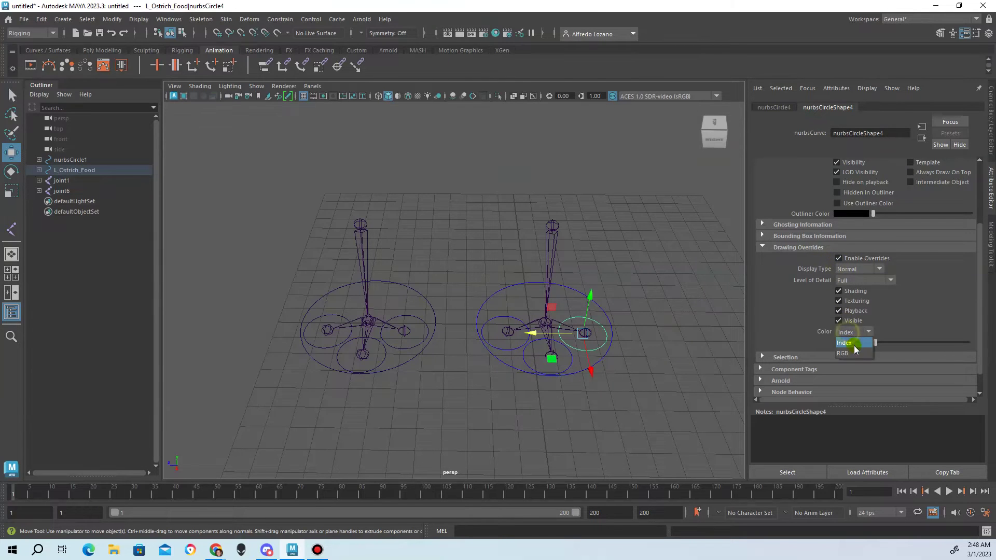
left_click(850, 353)
left_click(837, 345)
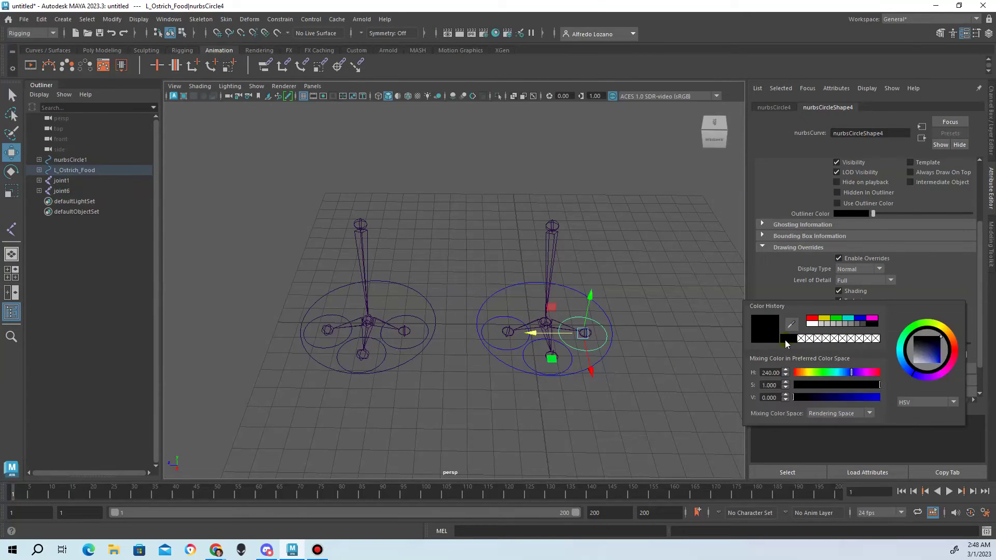
left_click(683, 299)
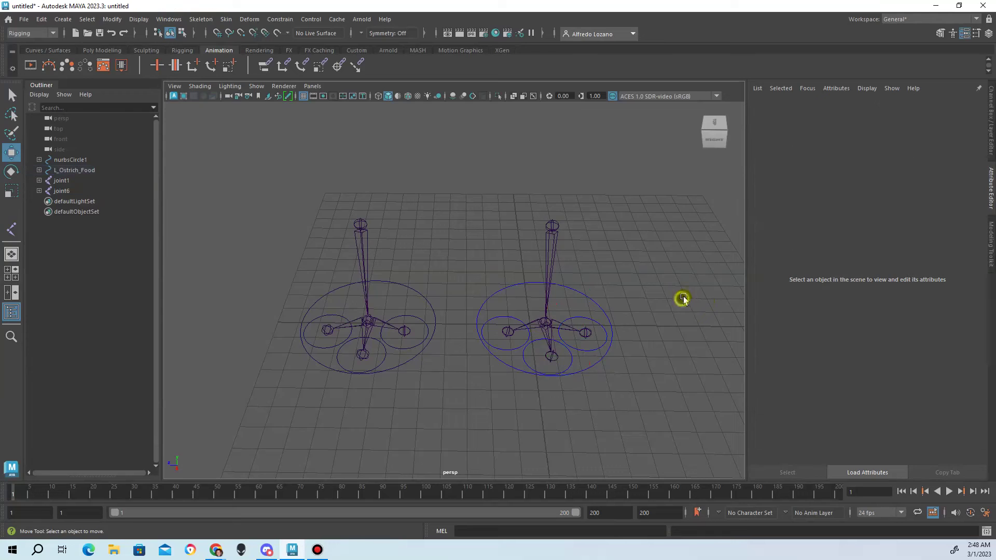
left_click(419, 296)
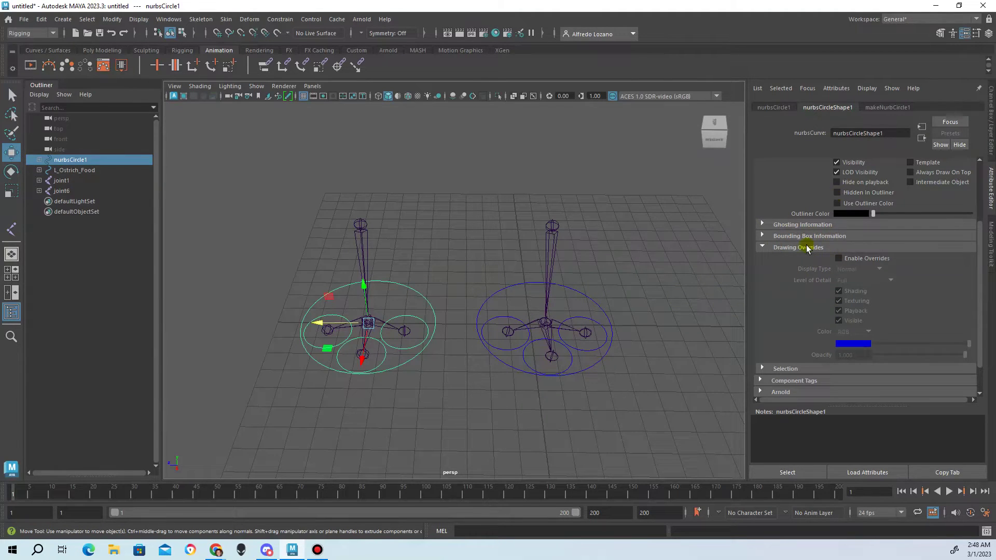
Make the left foot's outer circle and right small circle red via drawing overrides
left_click(584, 293)
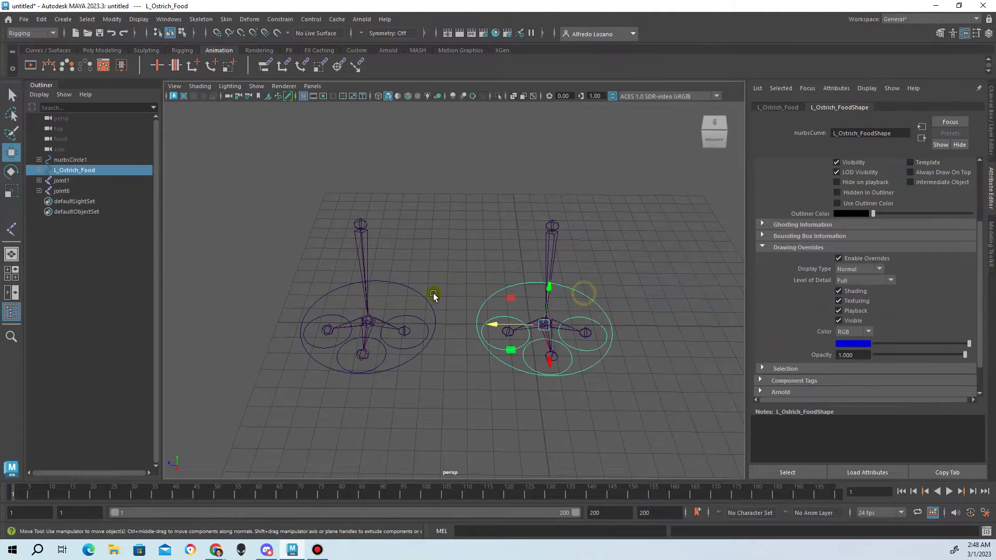
left_click(408, 287)
left_click(837, 258)
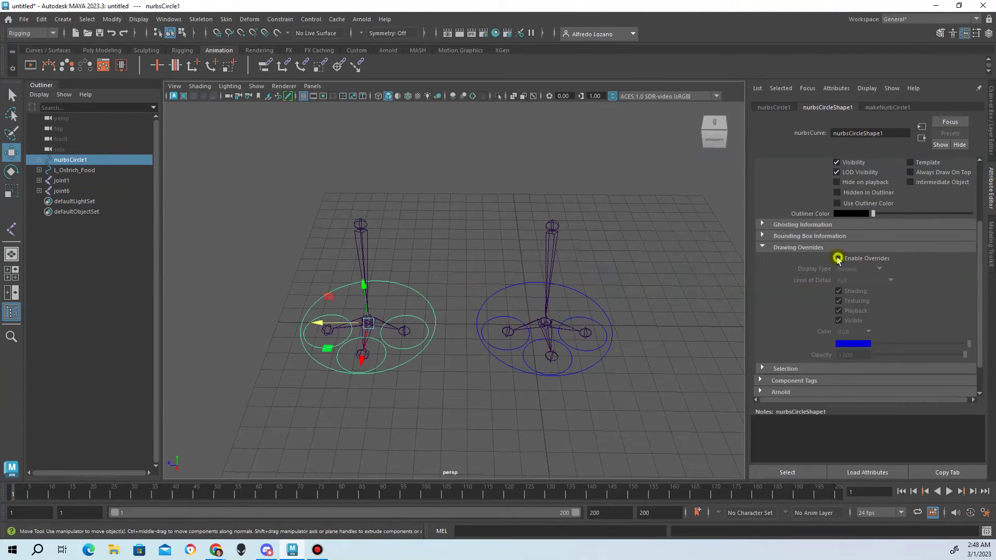
left_click(838, 258)
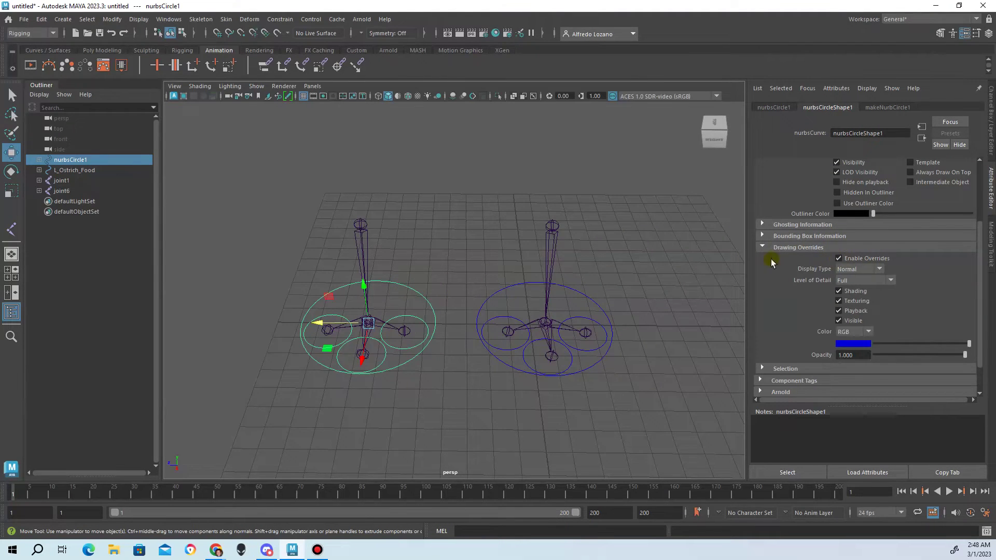
left_click(859, 343)
left_click(819, 314)
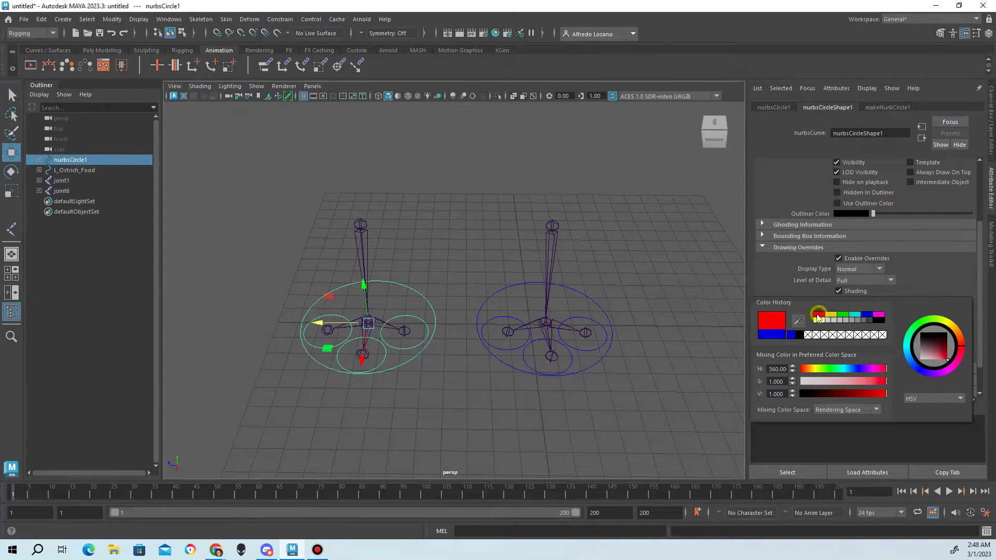
left_click(678, 311)
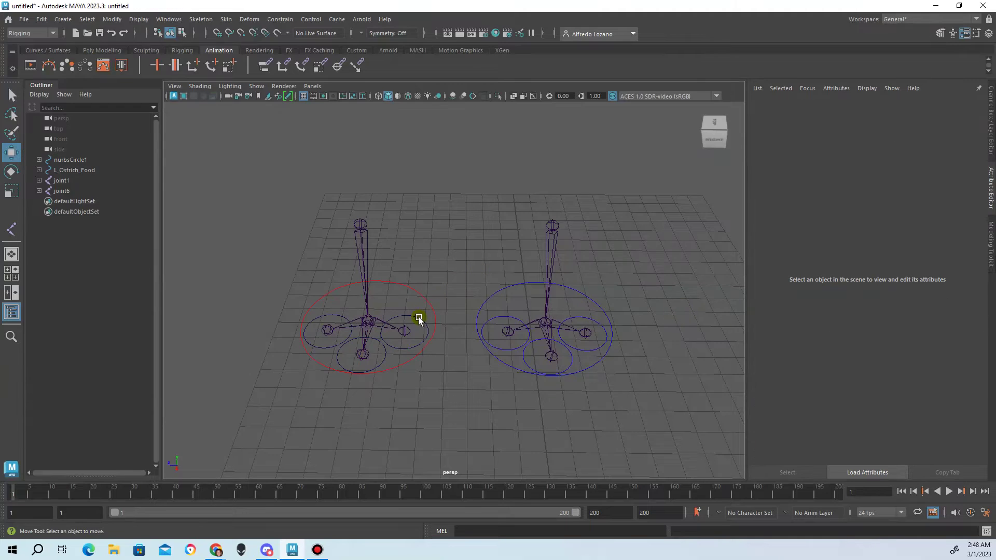
left_click(418, 317)
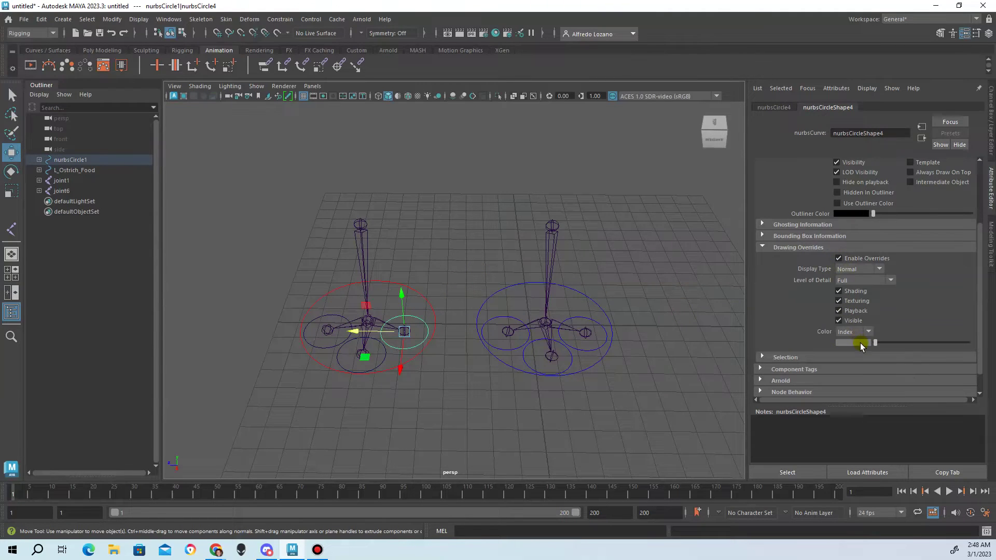
left_click(850, 332)
left_click(851, 342)
left_click(811, 318)
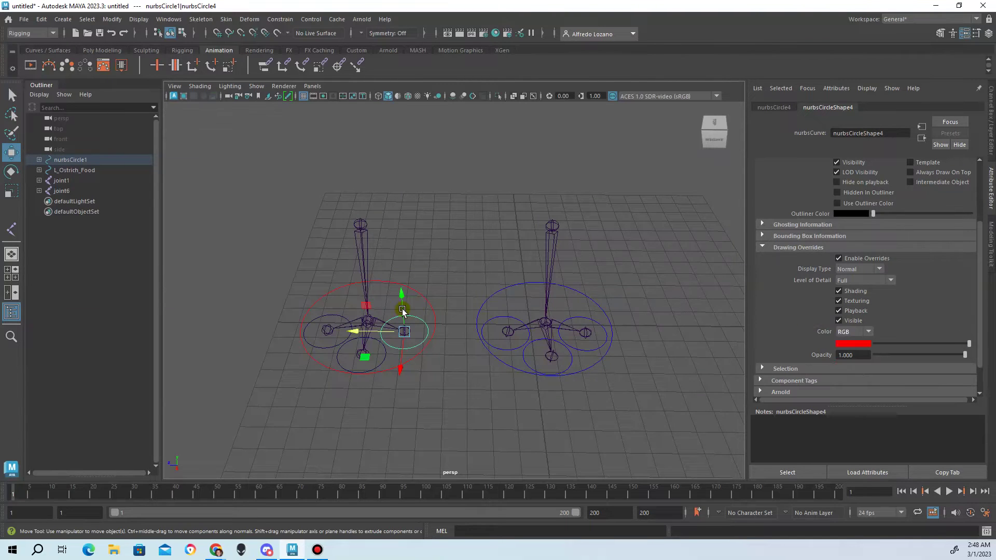
Enable RGB drawing overrides on the left foot's lower and left small circles
left_click(378, 342)
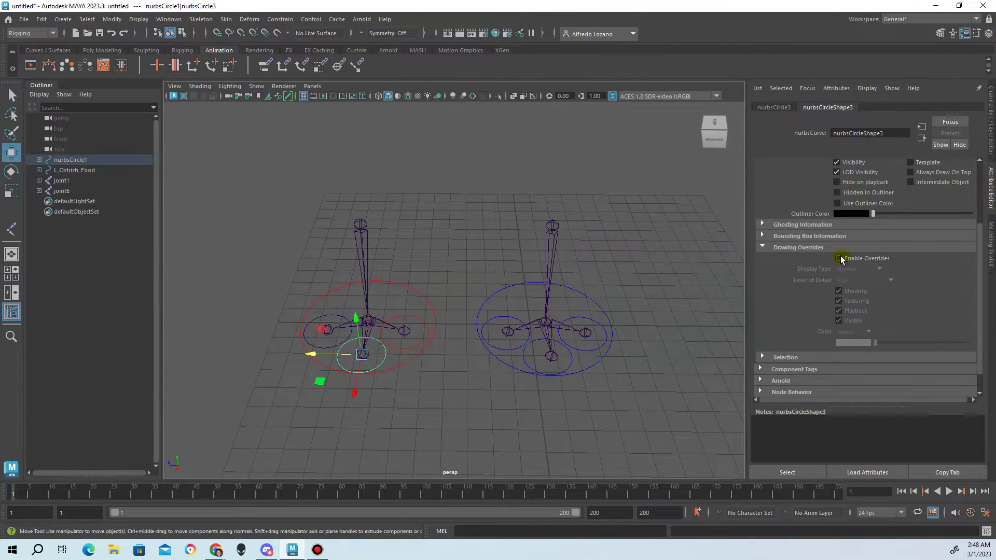
left_click(838, 258)
left_click(851, 332)
left_click(849, 349)
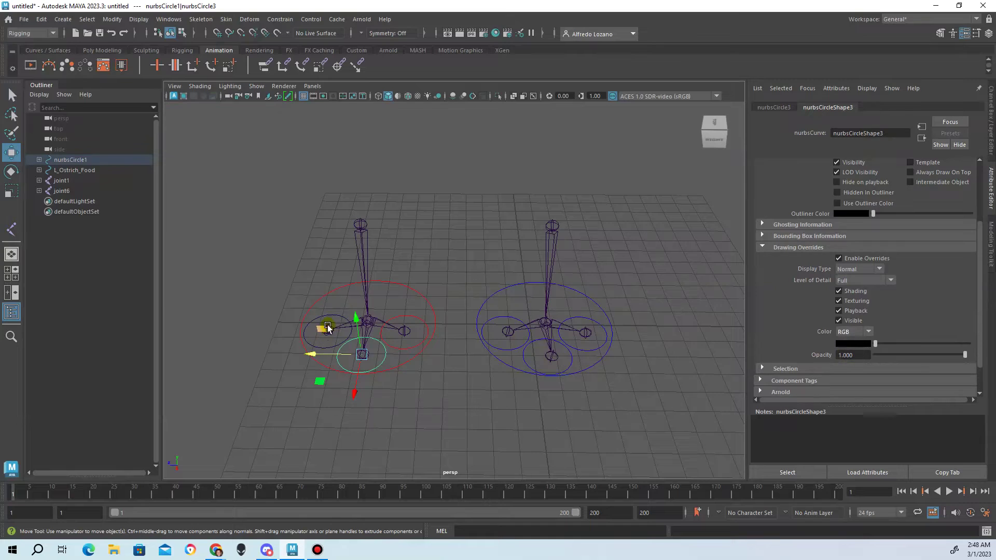
left_click(327, 327)
left_click(845, 257)
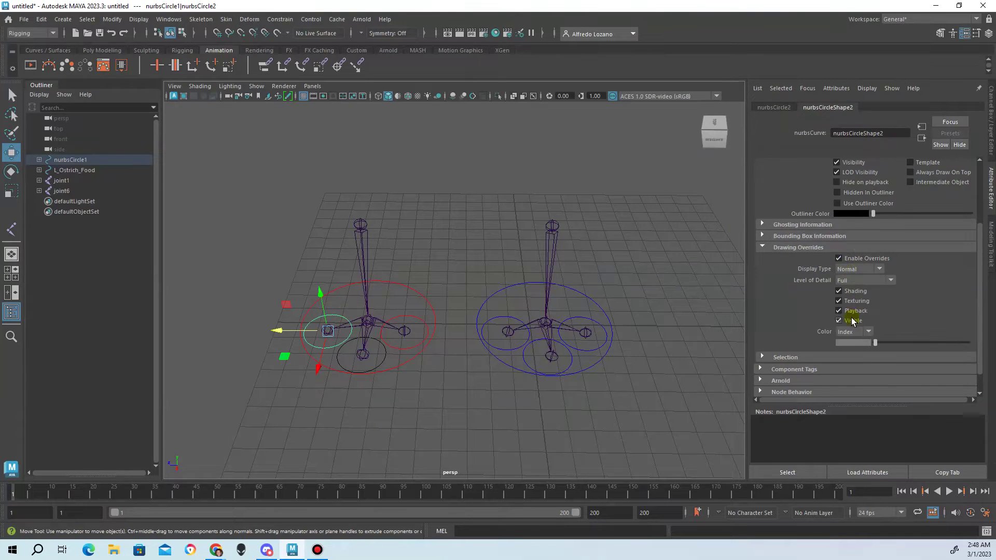
left_click(850, 332)
left_click(854, 353)
Make the left foot's lower small circle red and open the left small circle's colour picker
left_click(610, 292)
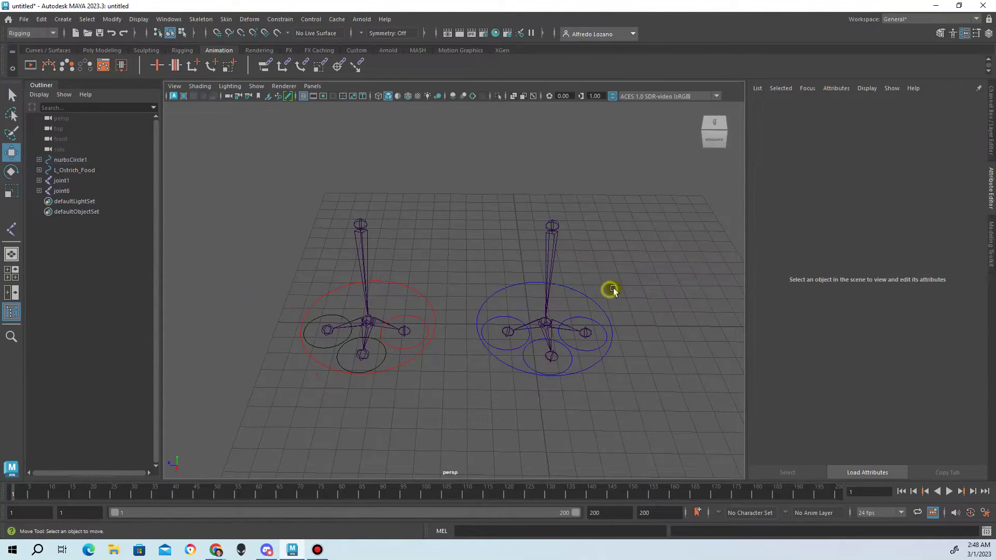
left_click(378, 343)
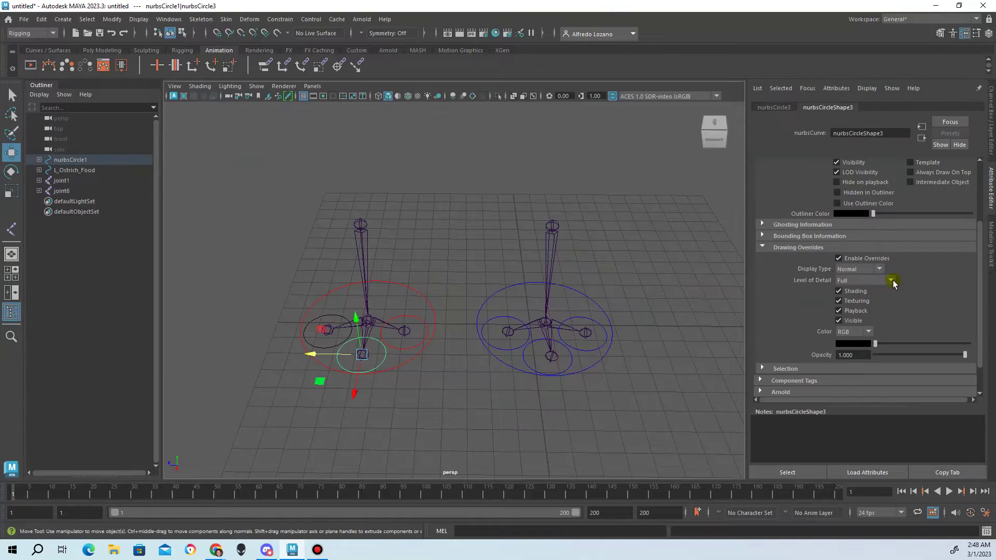
left_click(847, 344)
left_click(809, 321)
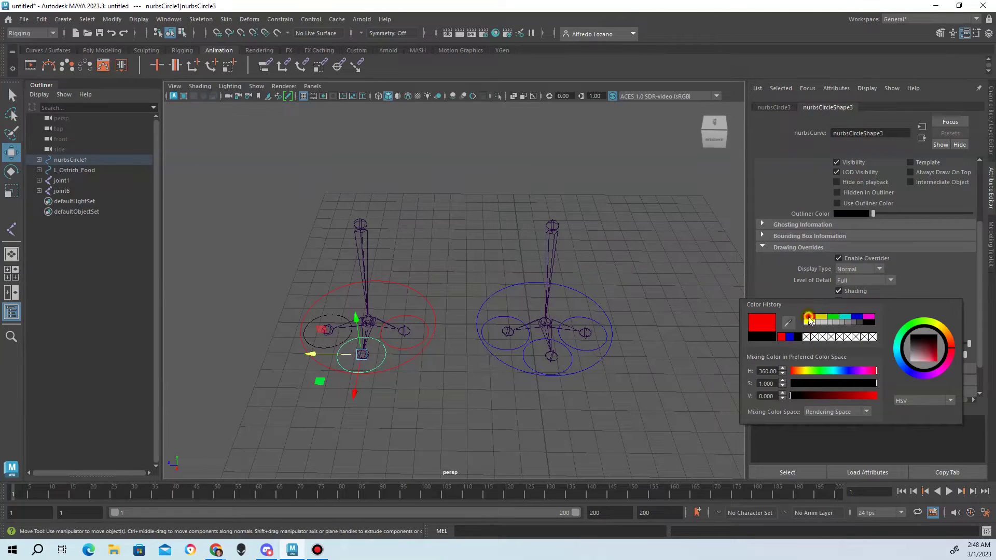
left_click(343, 318)
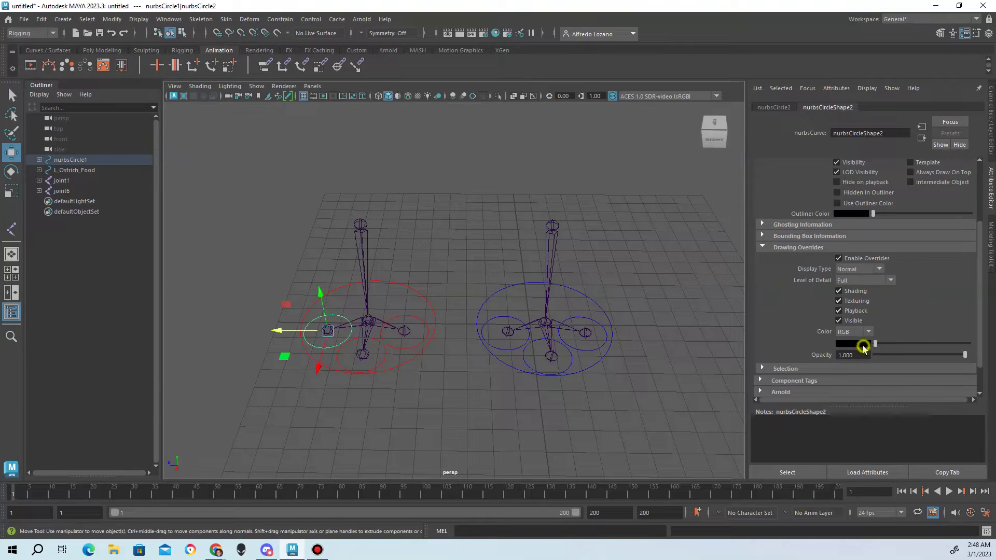
left_click(863, 345)
Pick red for the left small circle and orbit to compare the red and blue foot controls
left_click(823, 320)
left_click(723, 310)
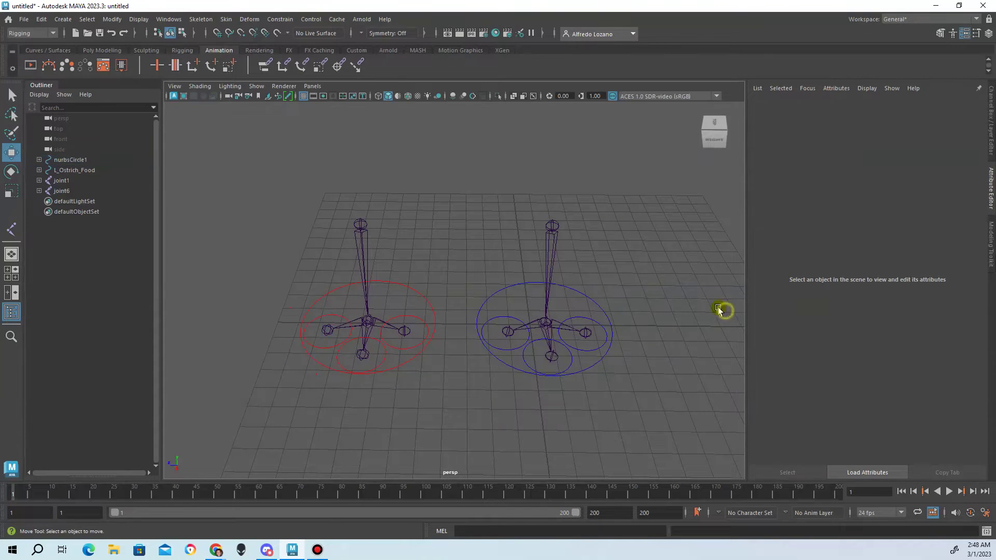
scroll(487, 301, "up", 5)
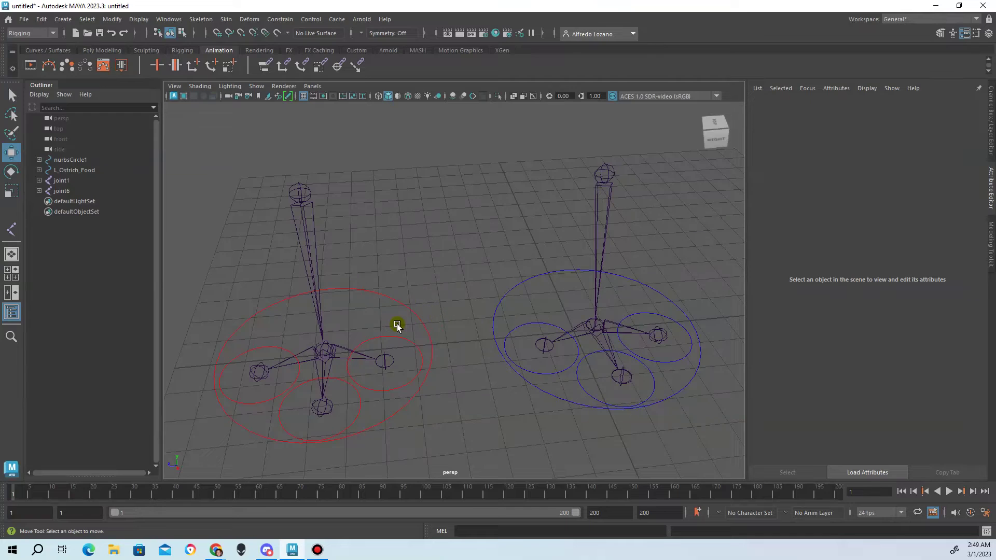
left_click_drag(487, 328, 451, 298, "alt")
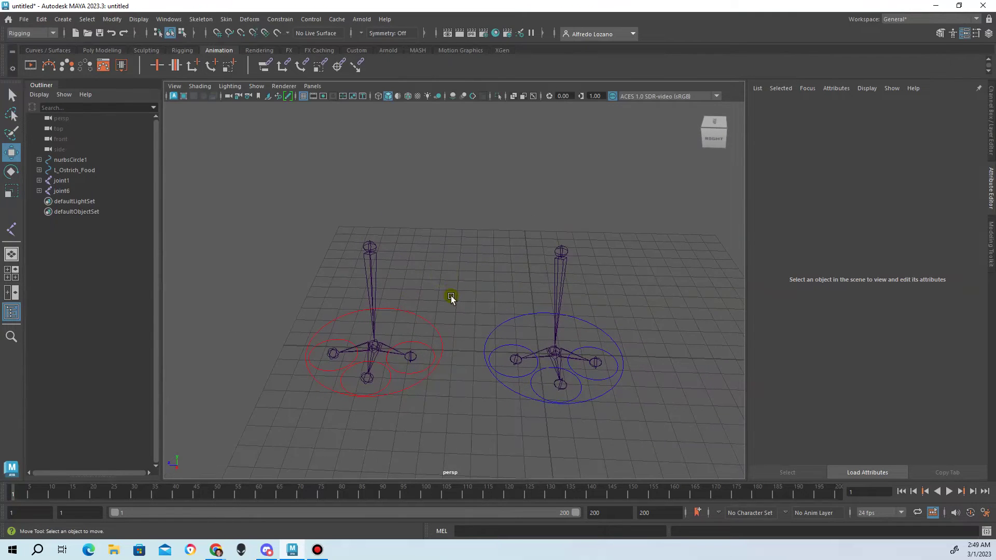
Add a locator, locator1, to the scene from the Create menu
left_click(63, 19)
mouse_move(77, 57)
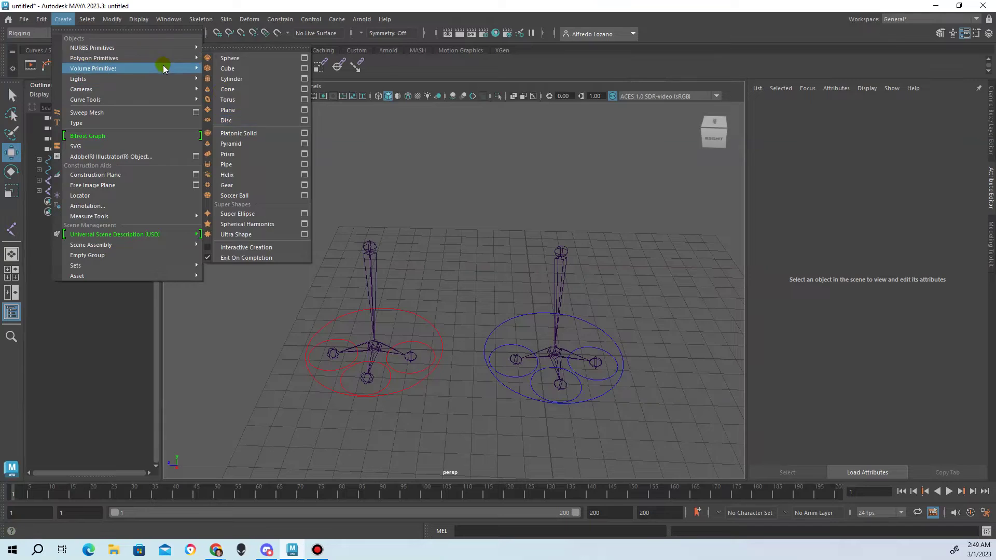
mouse_move(166, 48)
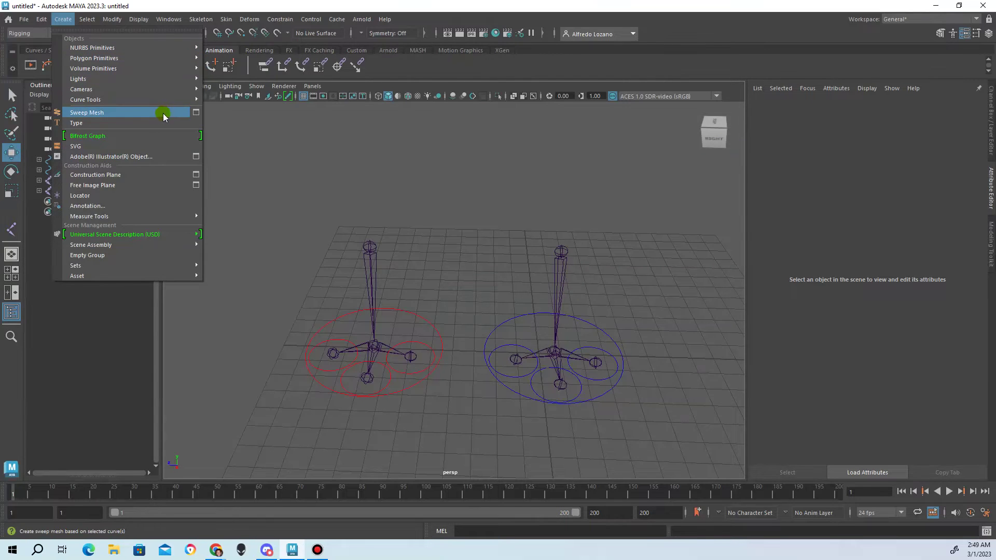
mouse_move(163, 100)
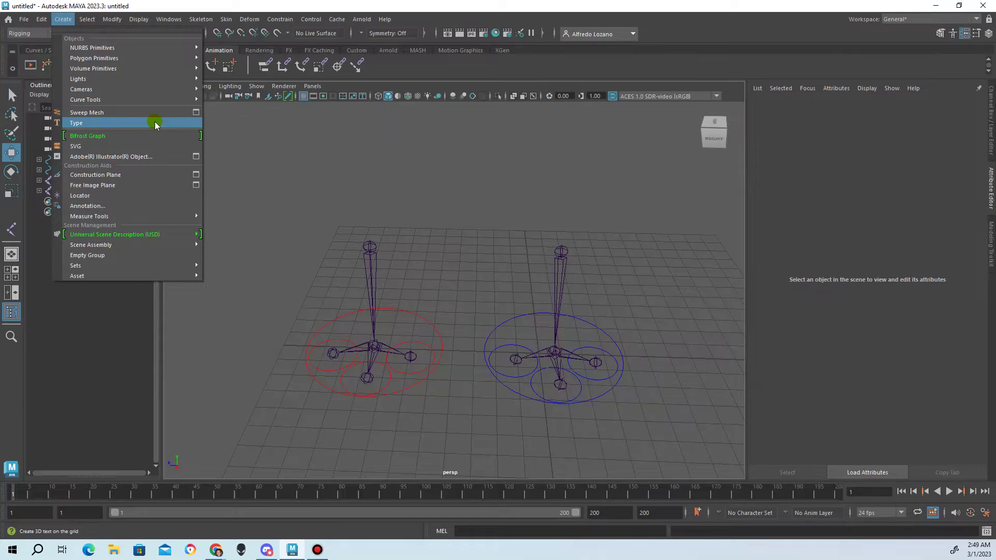
left_click(118, 196)
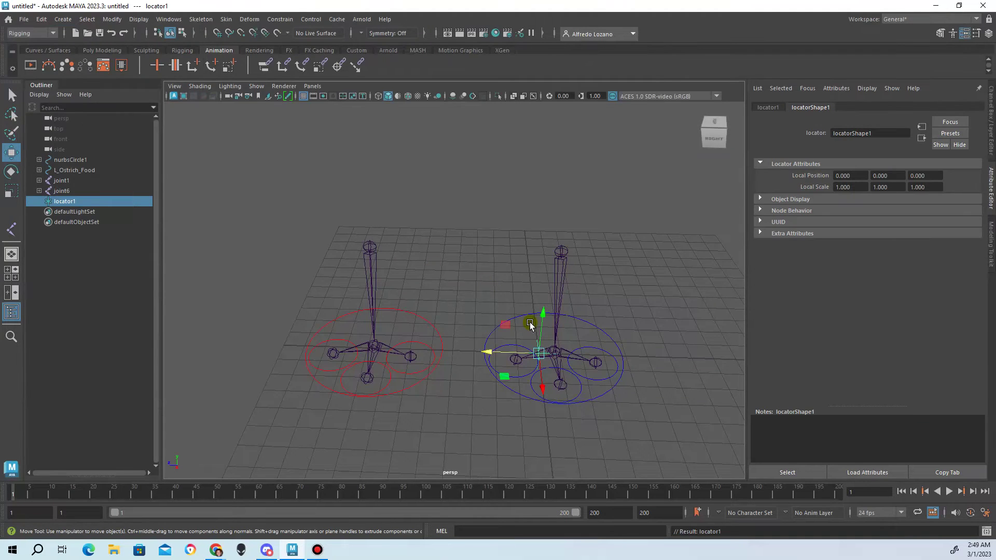
Raise the locator above the blue foot and duplicate it over the red foot's leg
left_click_drag(545, 298, 565, 179)
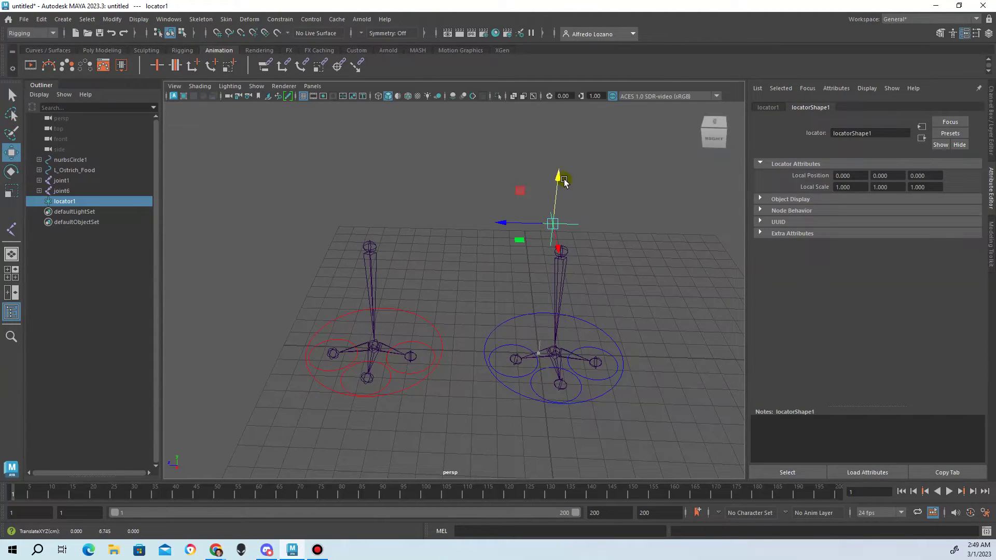
key("ctrl+d")
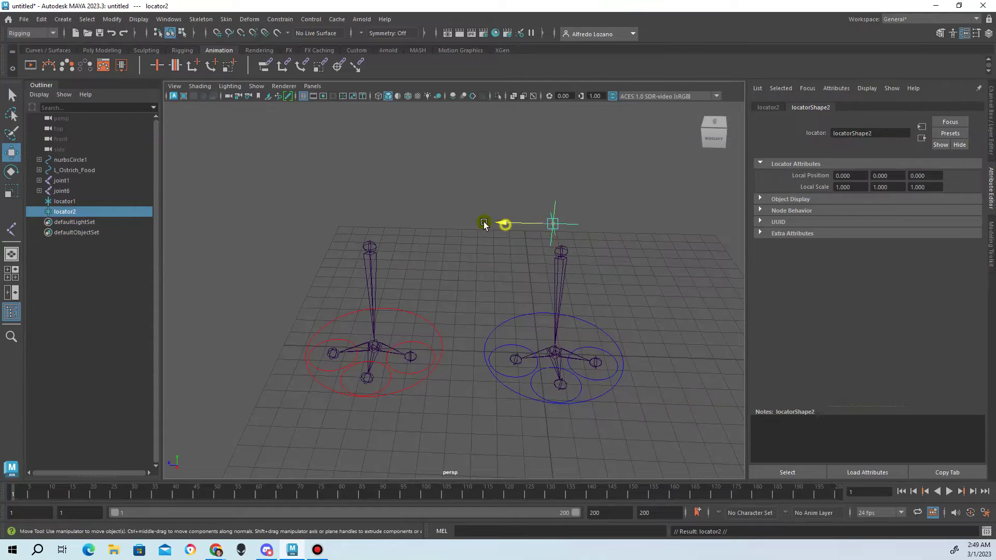
left_click_drag(500, 222, 320, 223)
left_click(431, 225)
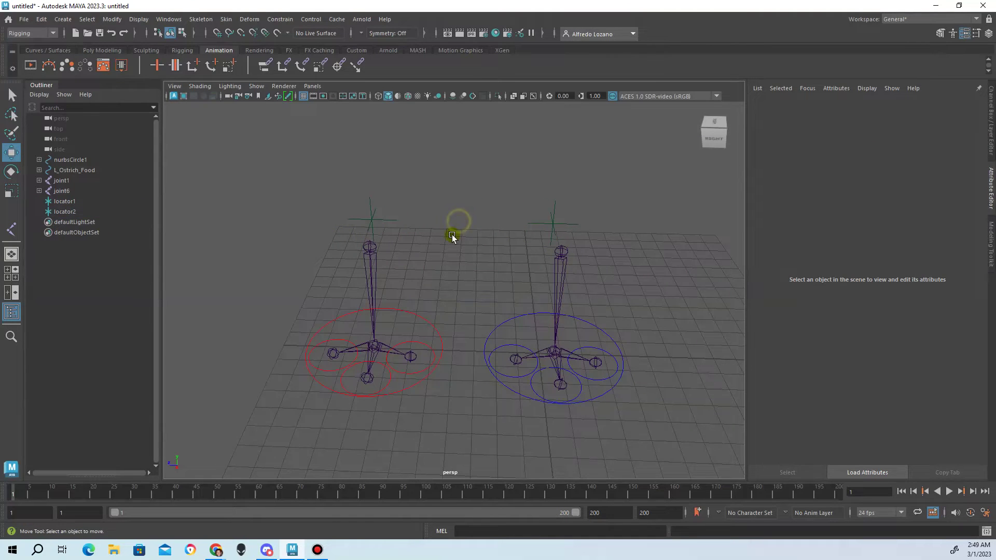
left_click_drag(421, 275, 398, 232, "alt")
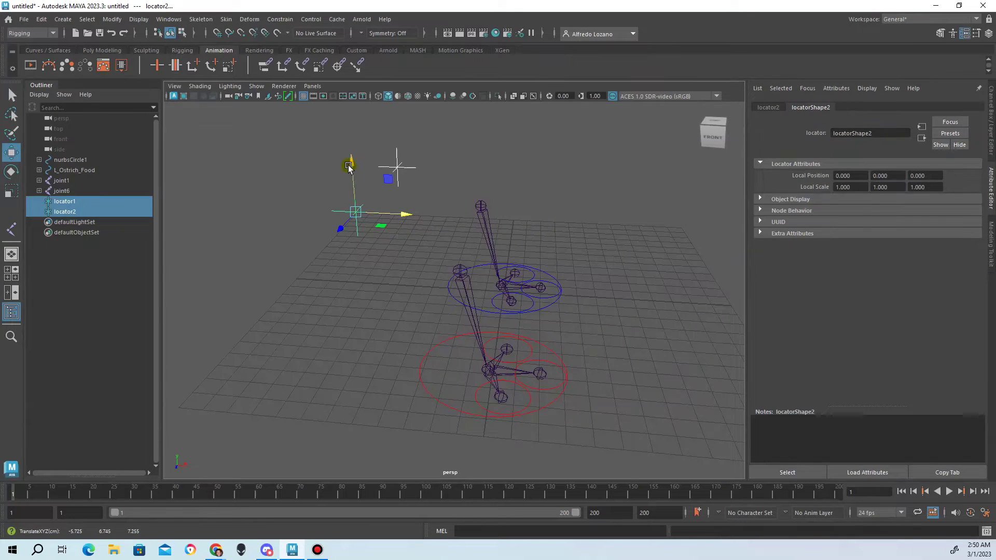
Lower both locators closer to the legs, select them together, and expand Object Display
left_click_drag(349, 162, 406, 273)
left_click(565, 206)
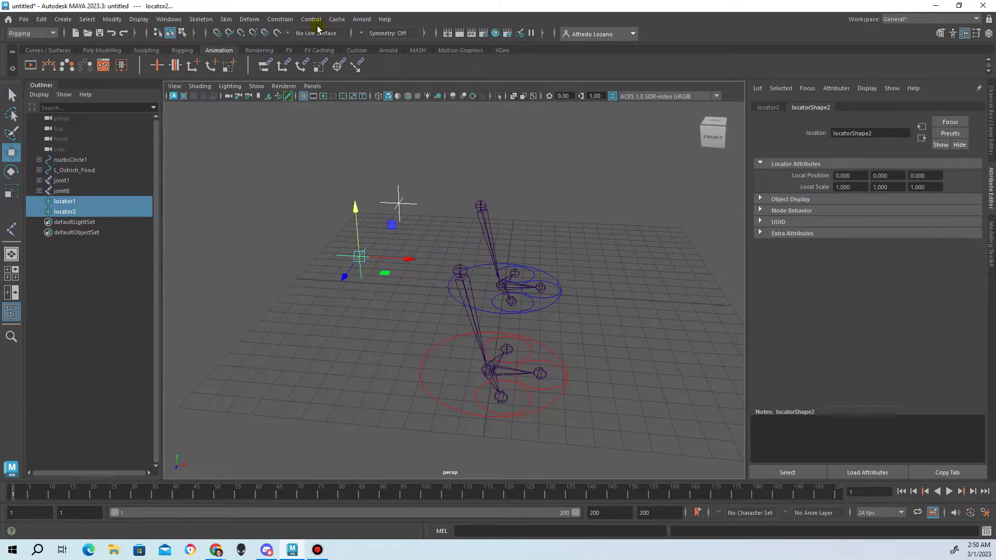
left_click(275, 20)
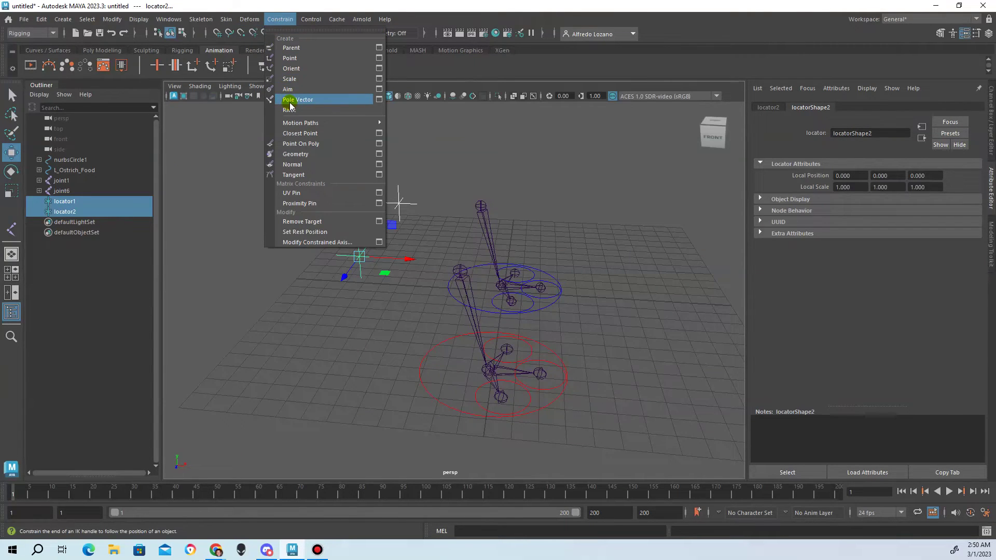
left_click(443, 164)
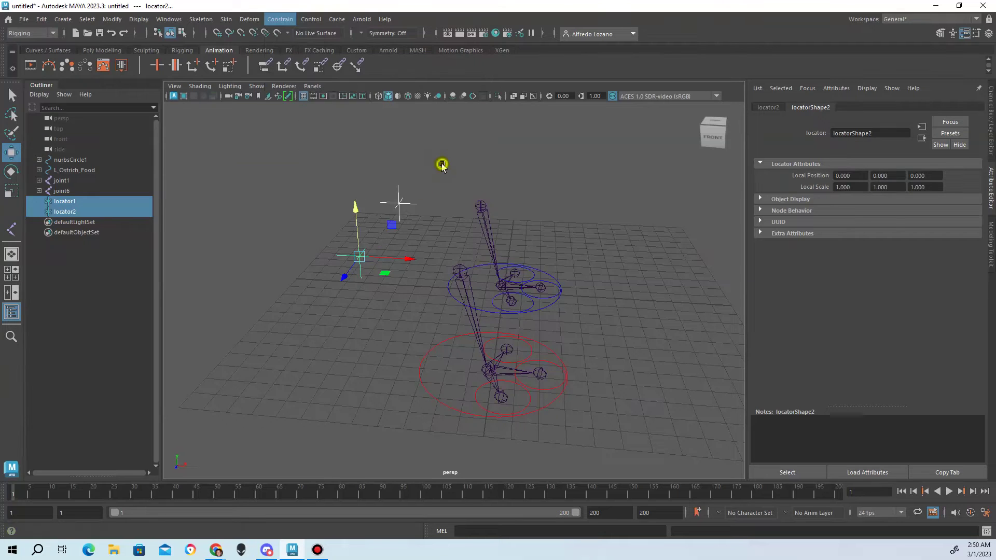
left_click_drag(345, 171, 426, 260)
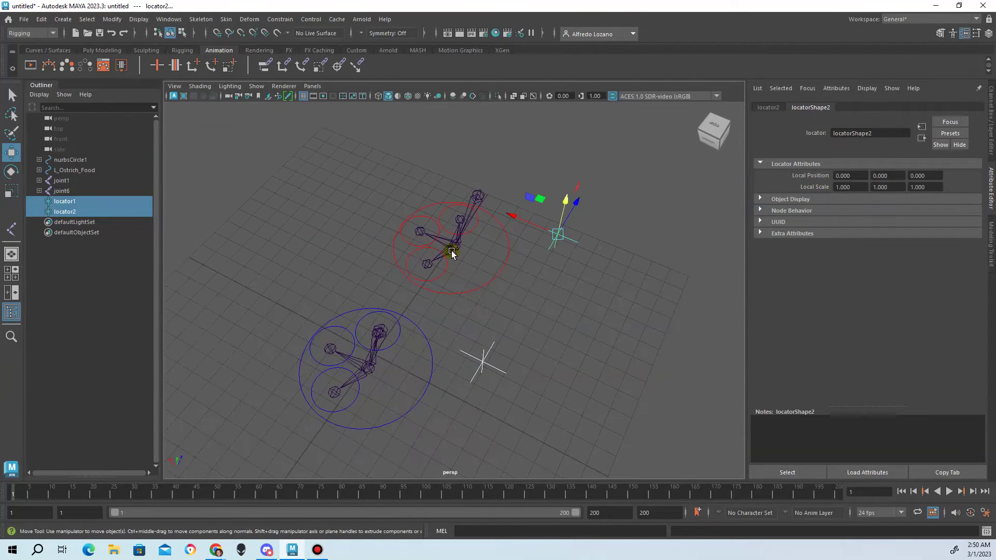
left_click_drag(558, 244, 518, 274, "alt")
left_click(580, 191)
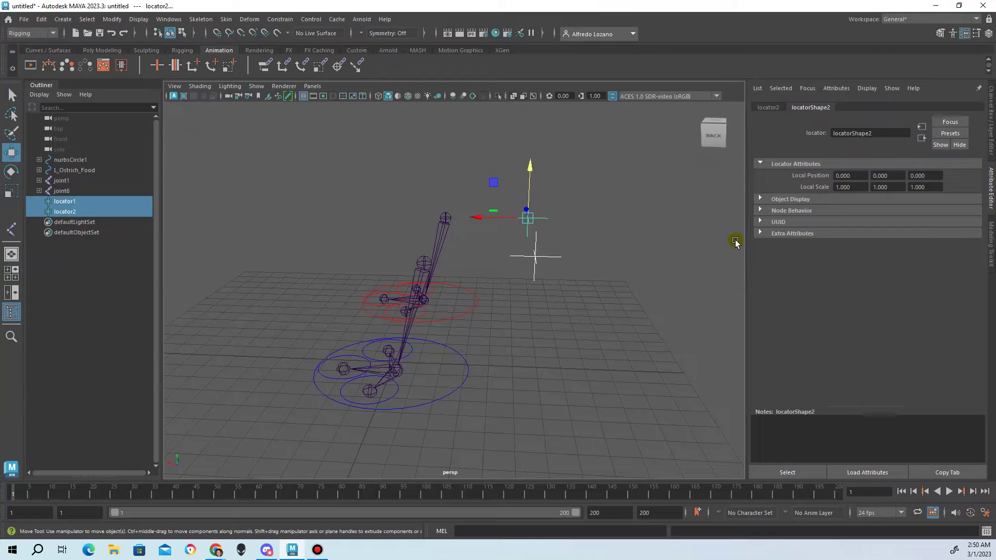
left_click(760, 200)
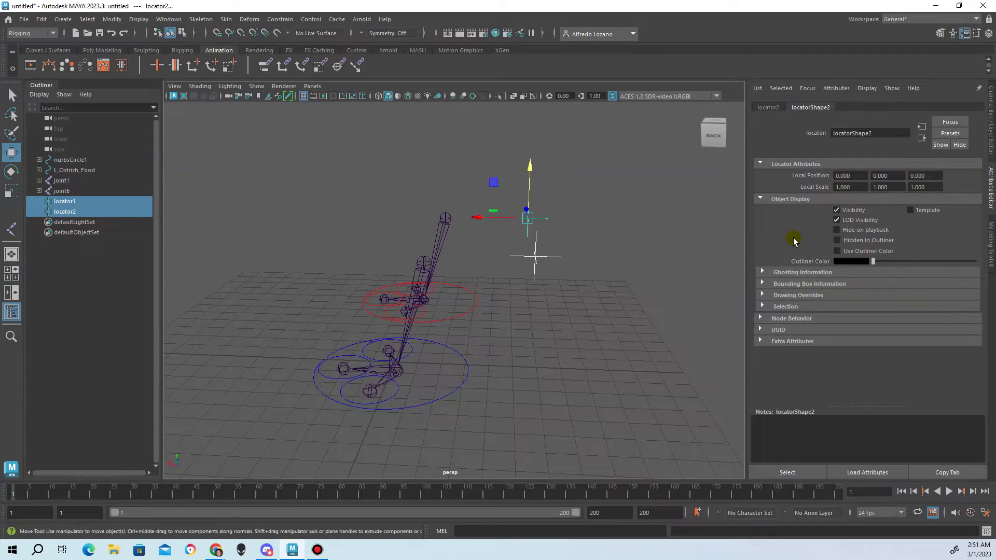
Give locator2 a yellow outliner colour, enable its drawing overrides, and set colour mode to RGB
left_click(838, 262)
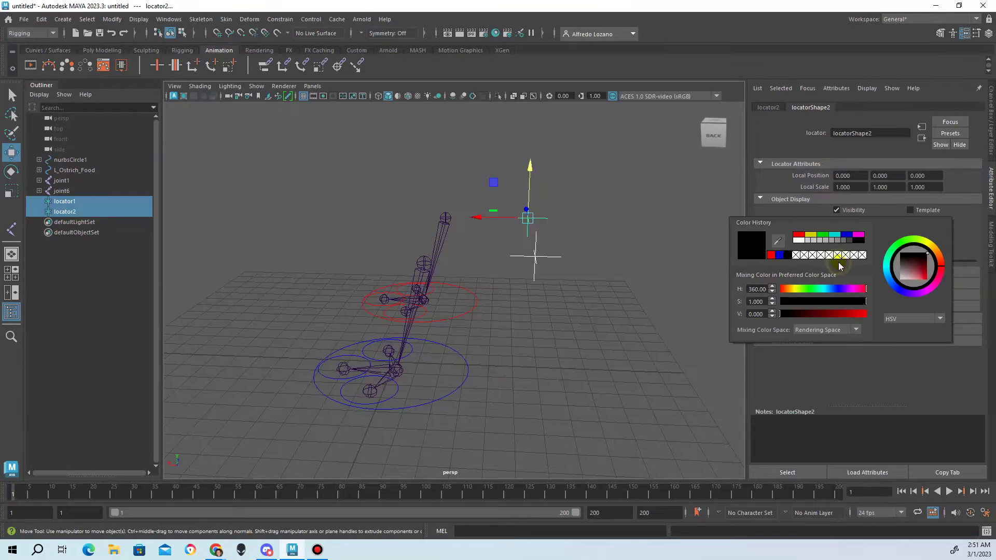
left_click(816, 240)
left_click(677, 222)
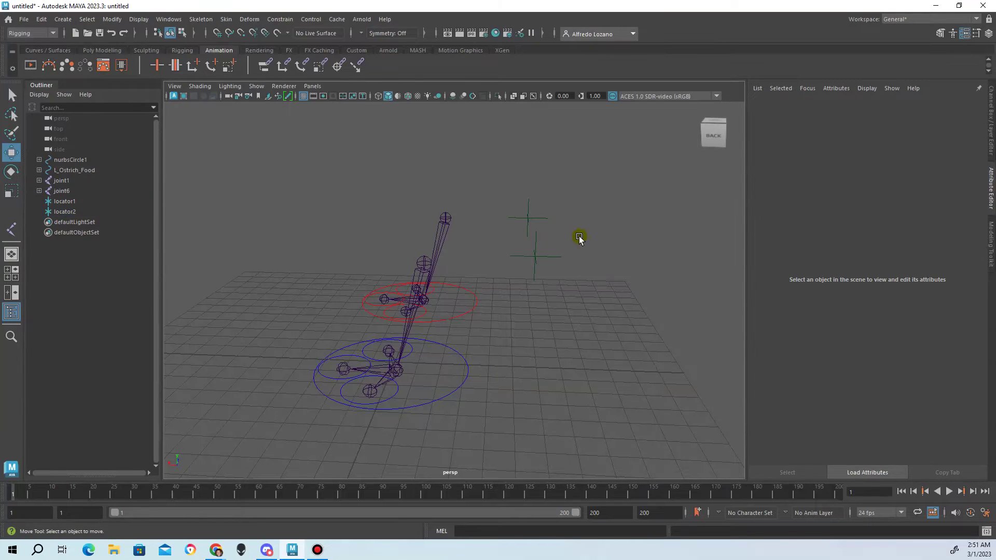
left_click(520, 221)
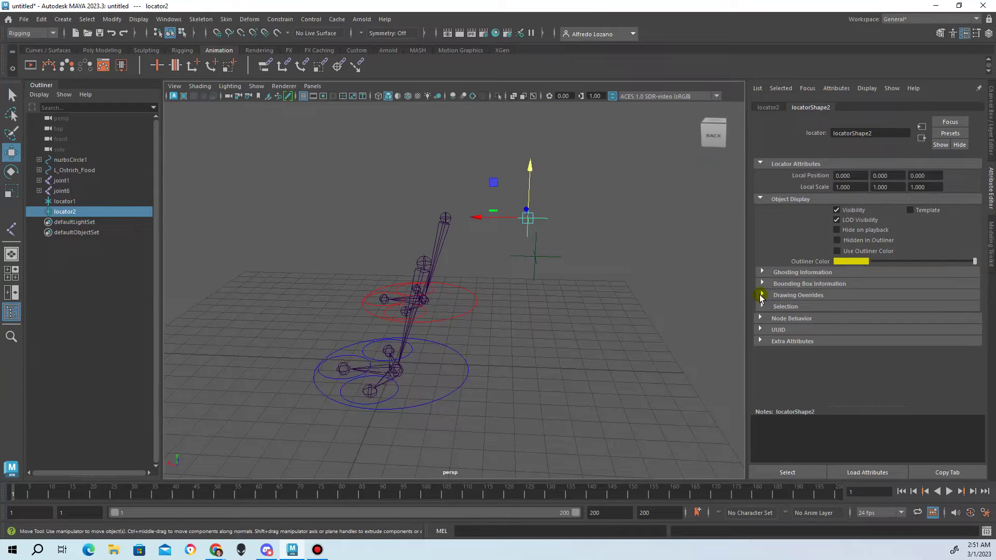
left_click(761, 295)
left_click(839, 306)
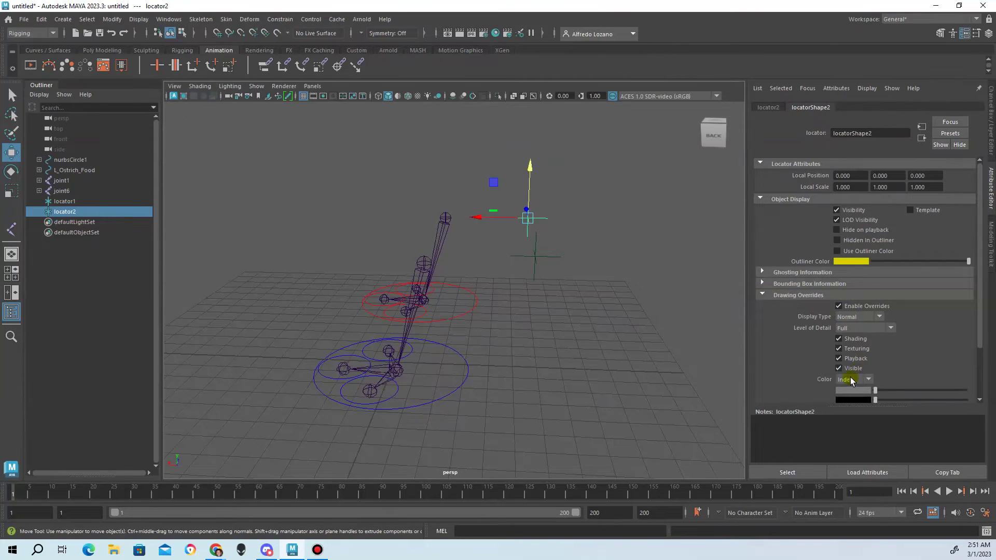
scroll(850, 380, "down", 2)
left_click(851, 316)
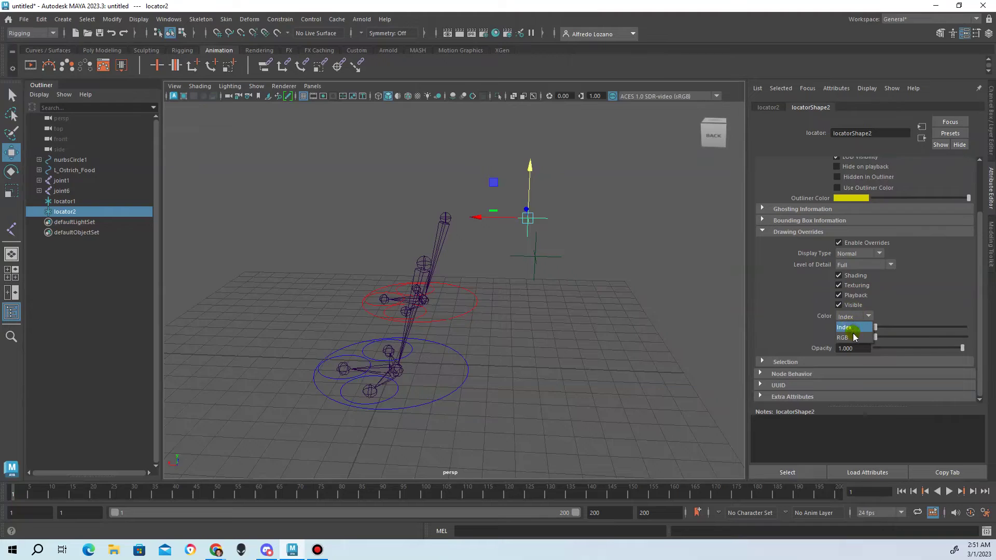
left_click(854, 337)
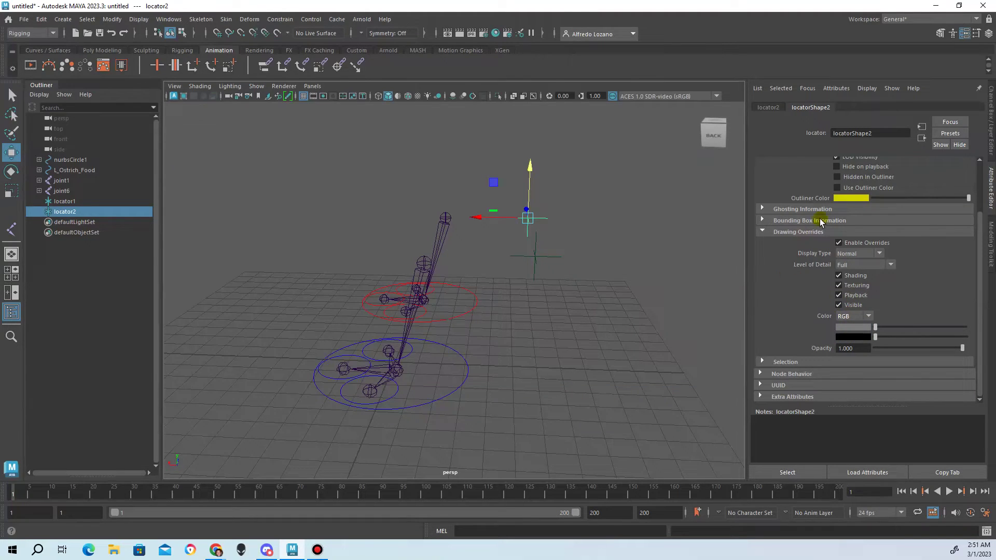
scroll(814, 213, "up", 2)
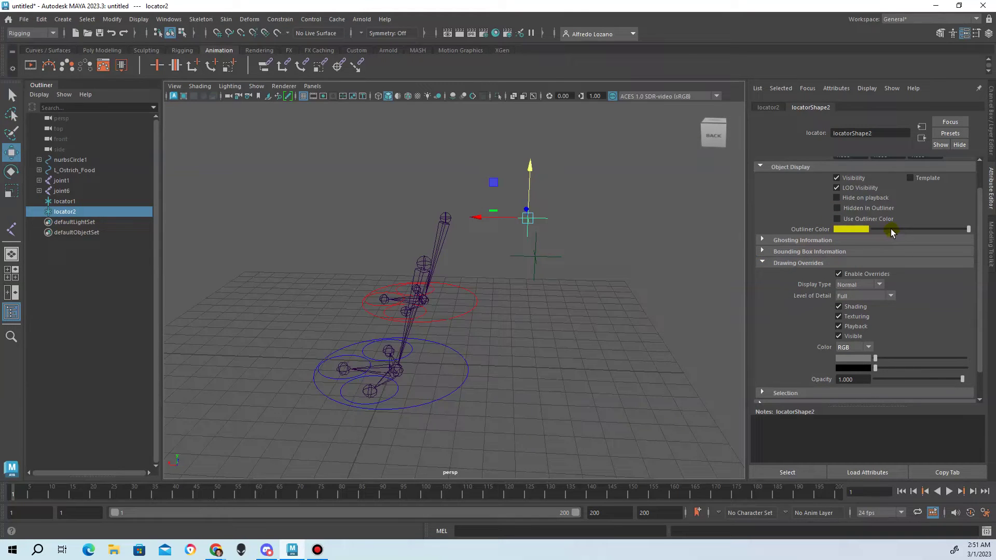
Reset the outliner colour to black and set locator2's RGB override colour to yellow
left_click_drag(891, 229, 873, 232)
left_click(618, 267)
left_click(540, 216)
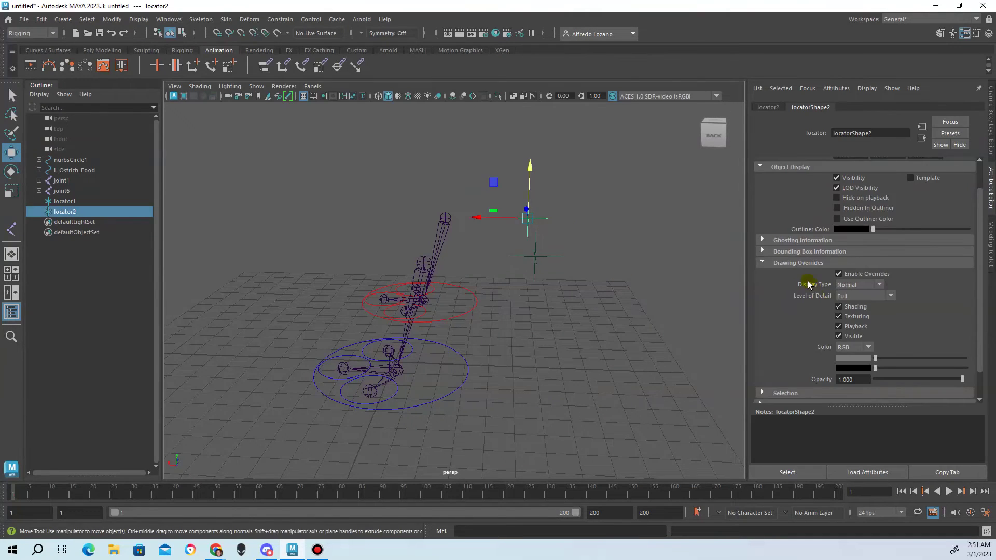
left_click(848, 369)
left_click_drag(809, 424, 883, 421)
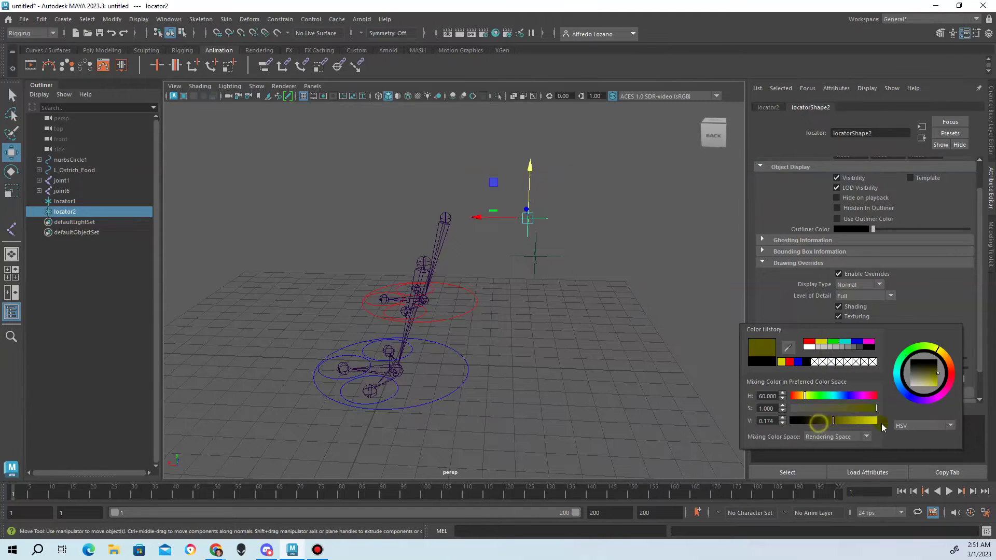
left_click(667, 255)
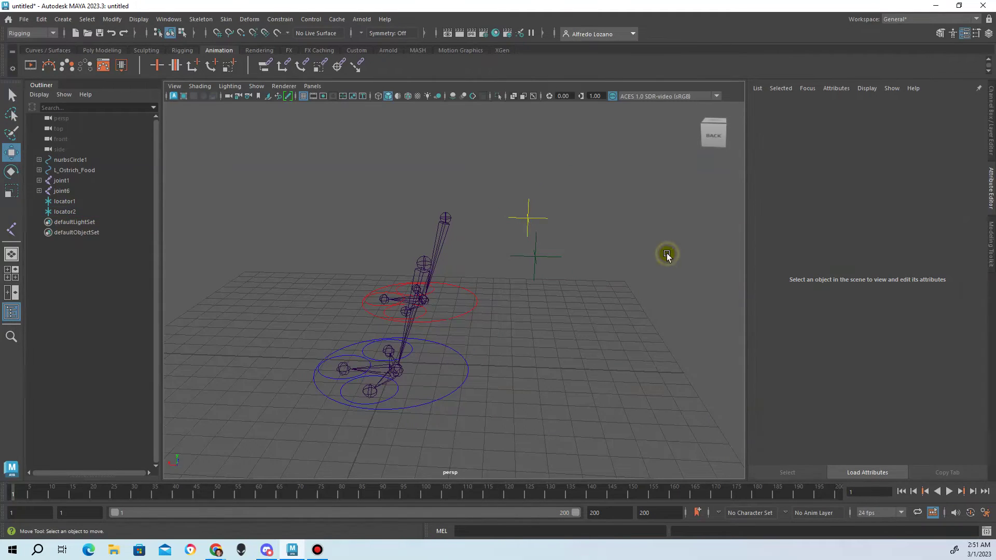
Enable drawing overrides on locator1, colour it yellow, and switch its colour mode to RGB
left_click(555, 255)
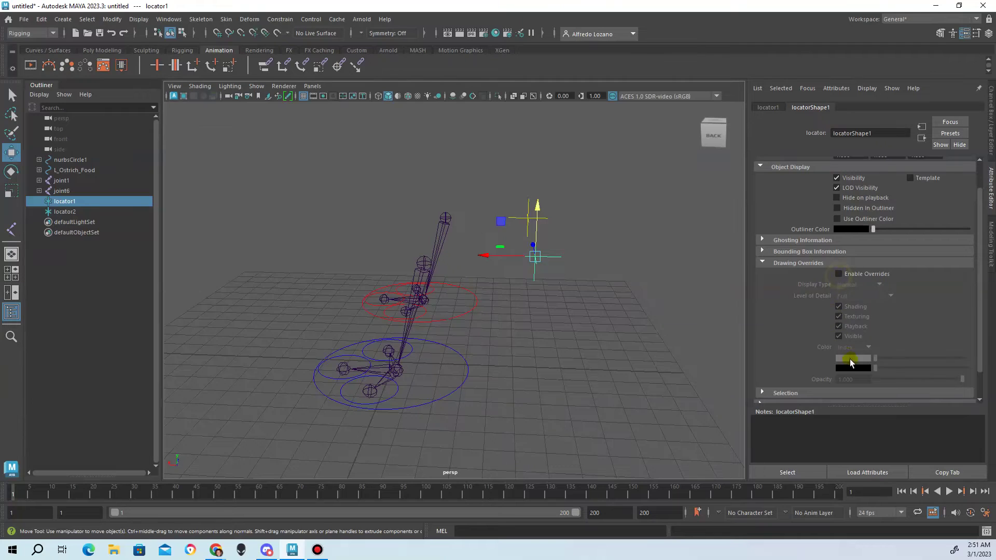
left_click(839, 274)
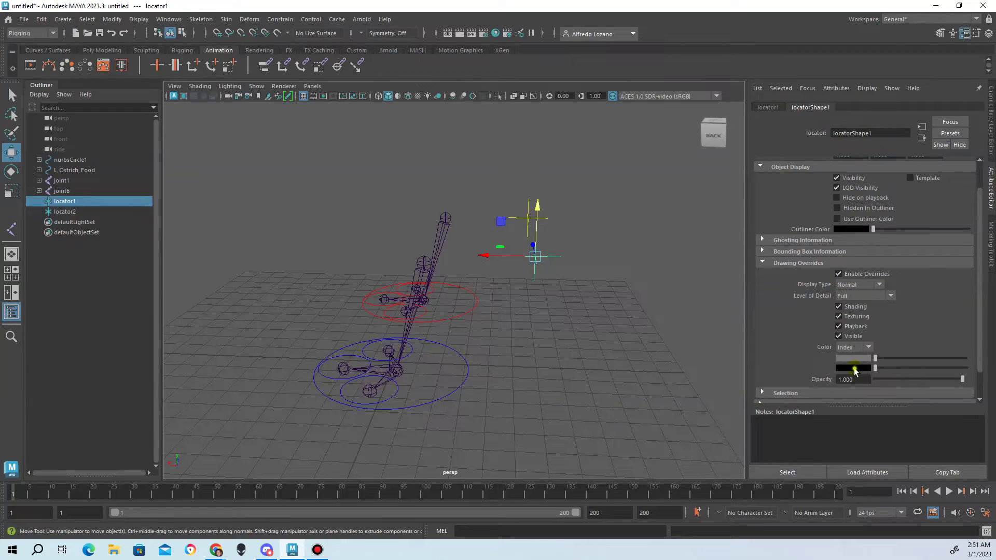
left_click(853, 369)
left_click(778, 346)
left_click(664, 305)
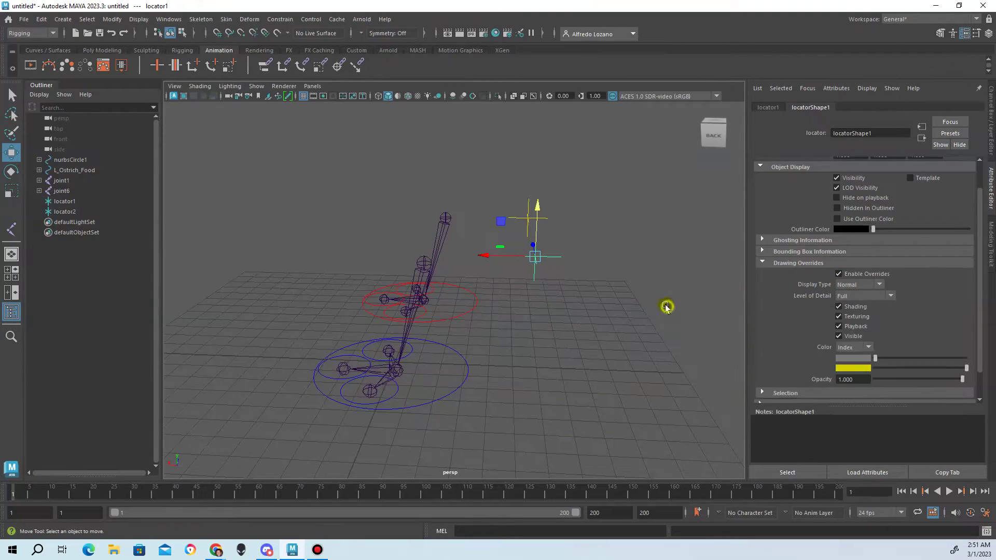
left_click(550, 259)
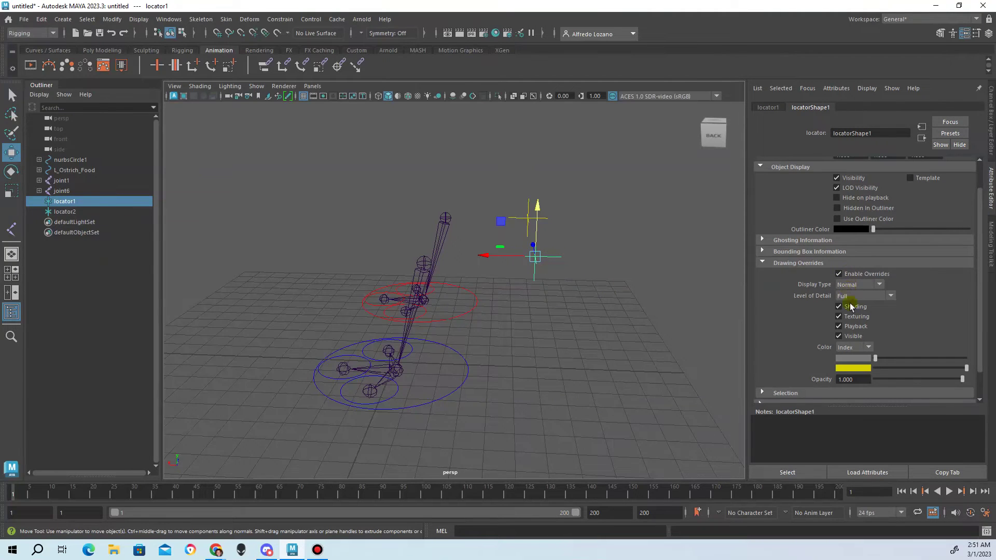
left_click(887, 359)
left_click(705, 289)
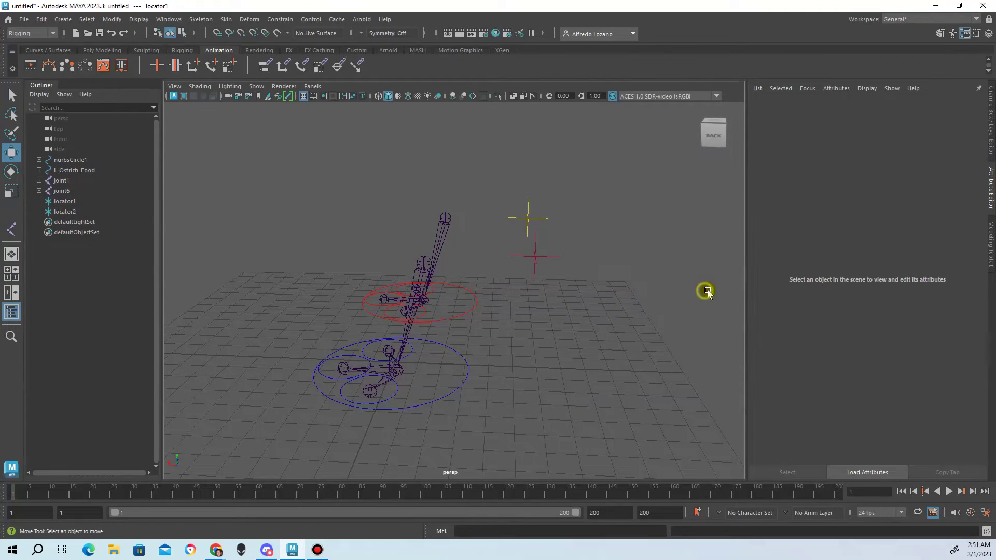
left_click(553, 263)
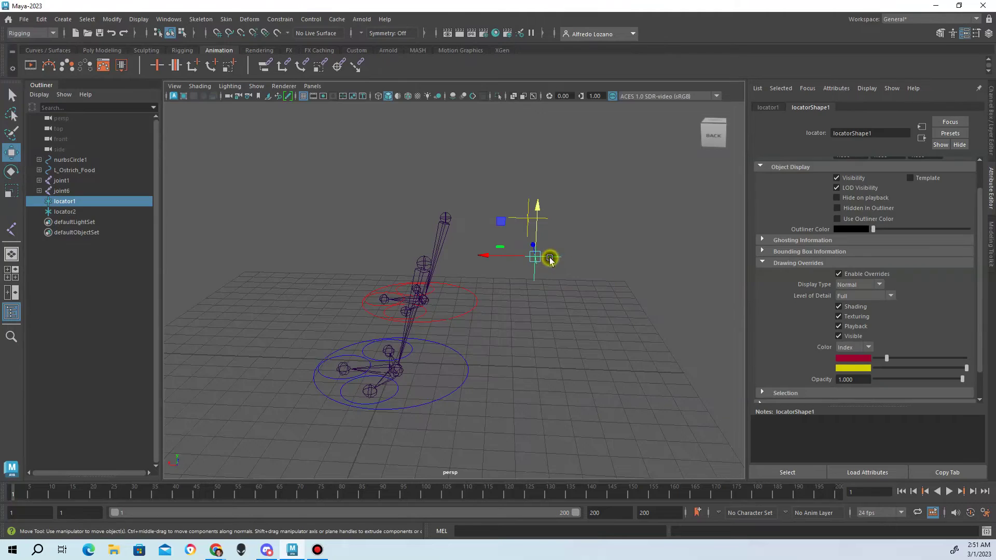
left_click(865, 346)
left_click(866, 366)
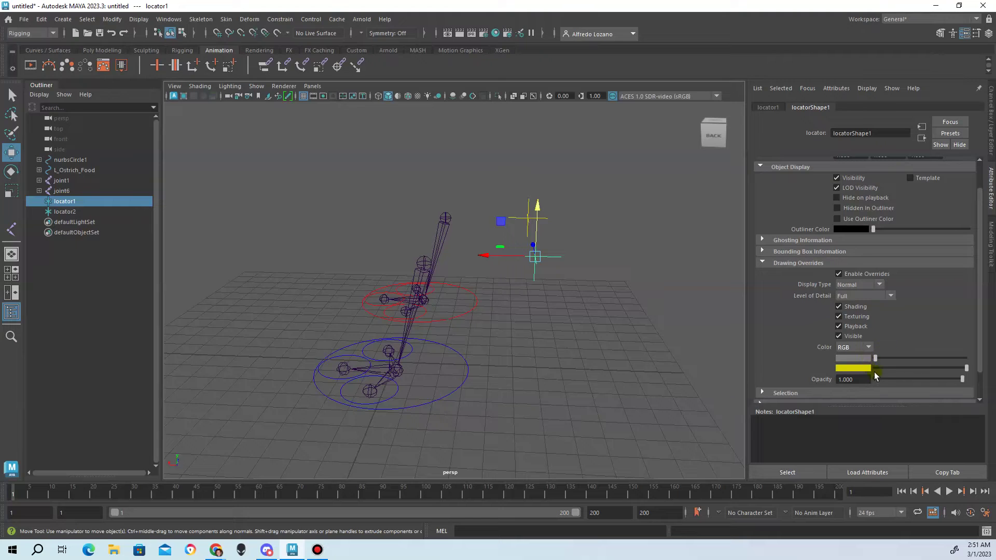
left_click(613, 267)
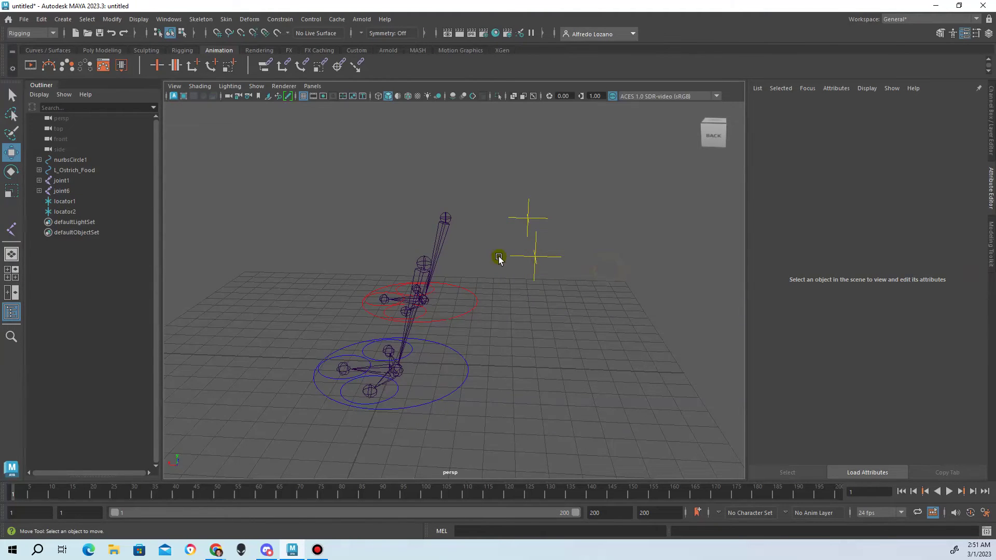
Reselect locator1 and toggle its override colour mode from Index back to RGB
left_click_drag(500, 260, 559, 227, "alt")
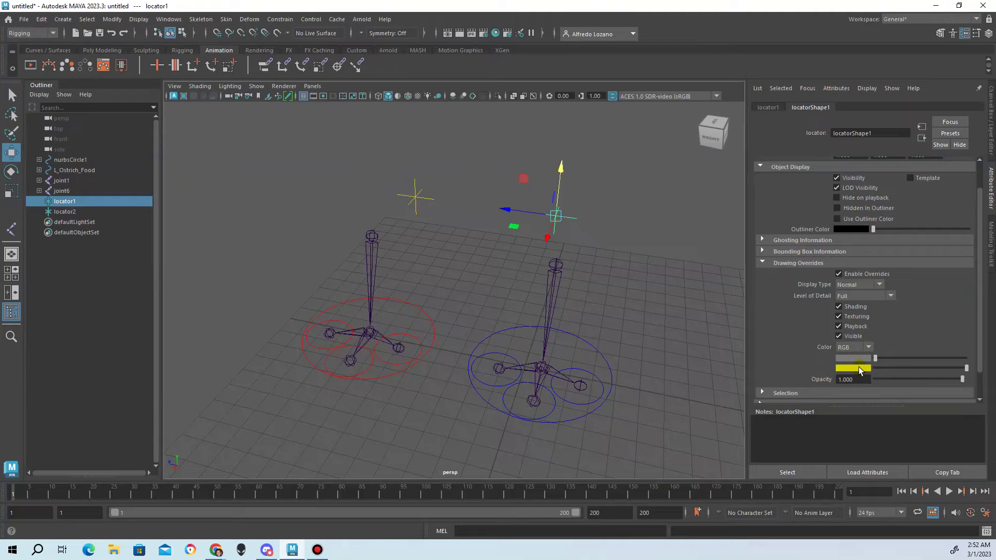
left_click(598, 345)
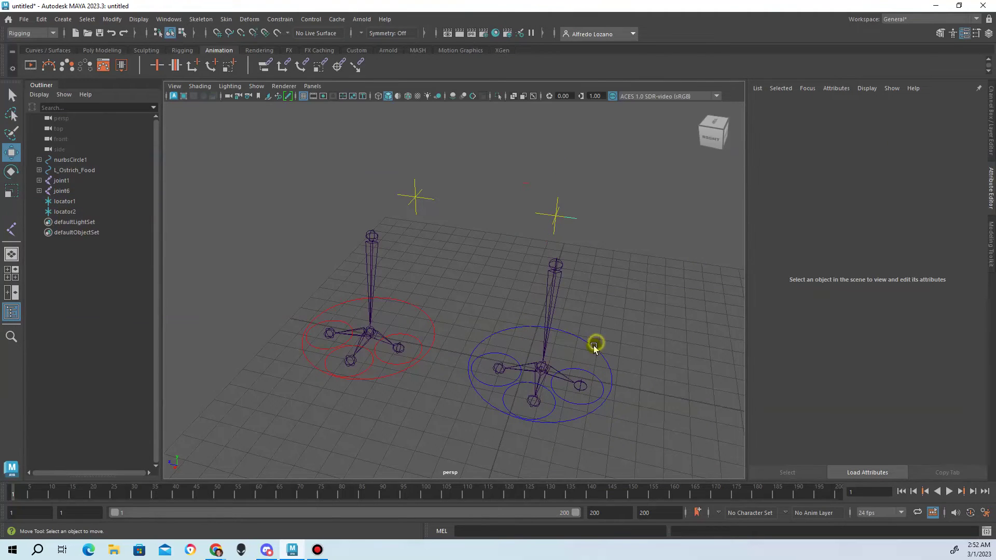
left_click(592, 346)
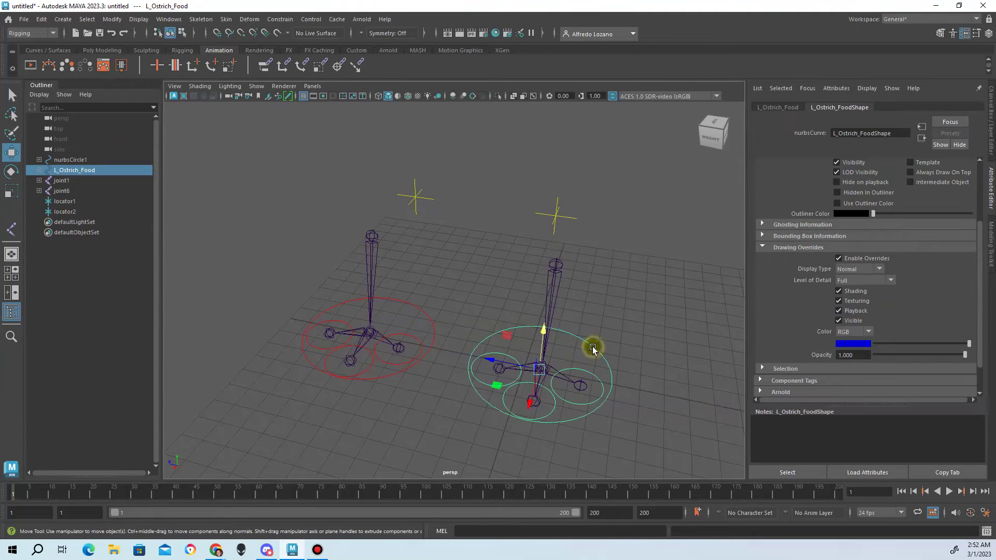
left_click(565, 219)
left_click(565, 218)
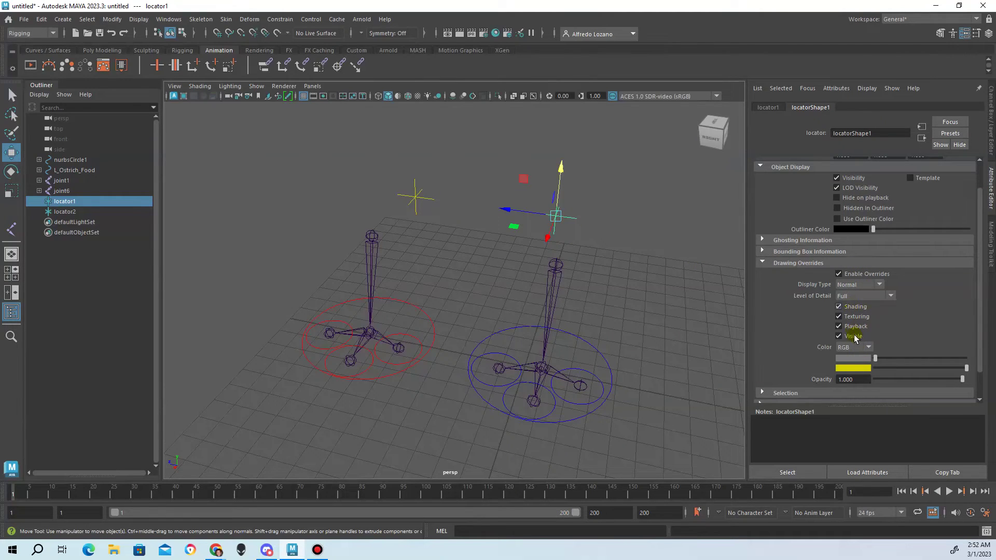
left_click(845, 358)
left_click(863, 368)
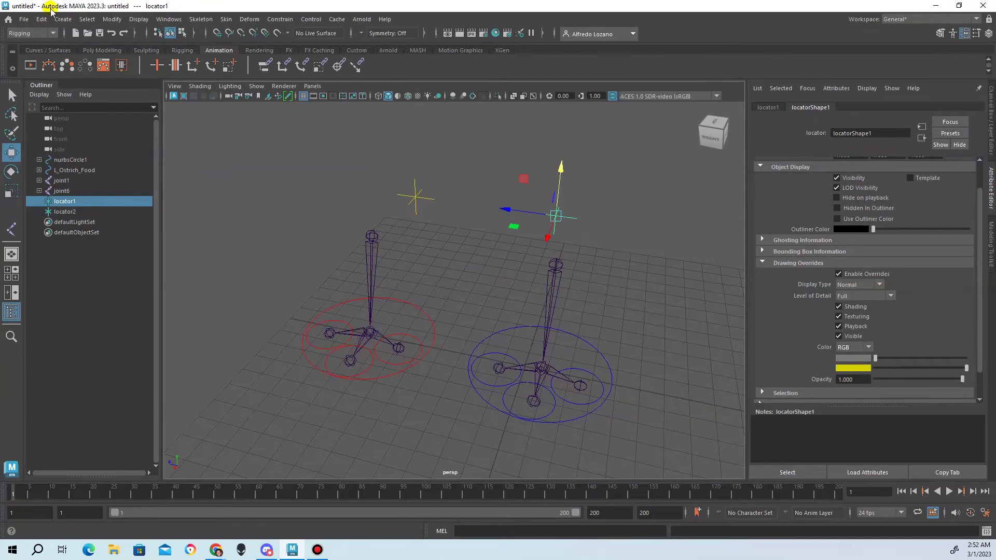
left_click(63, 19)
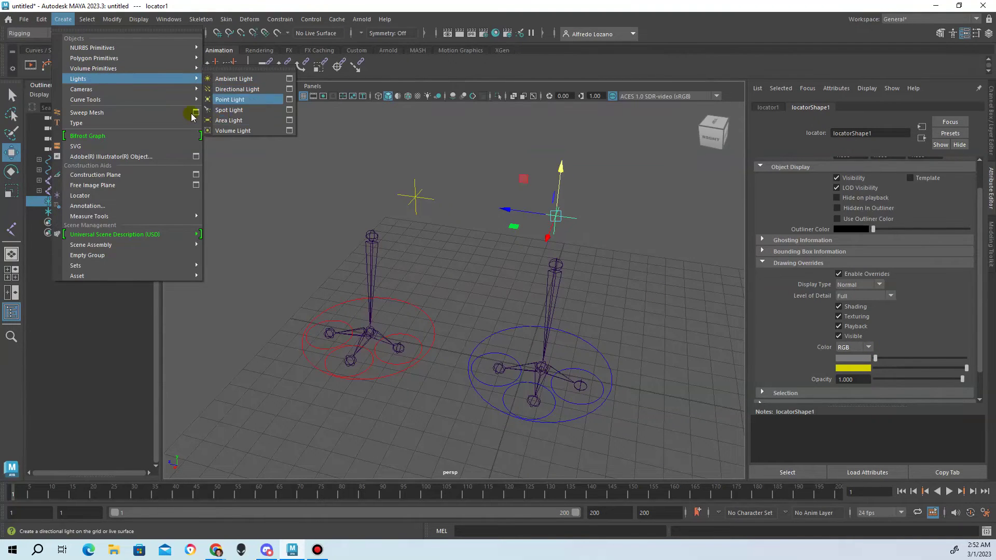
left_click(117, 194)
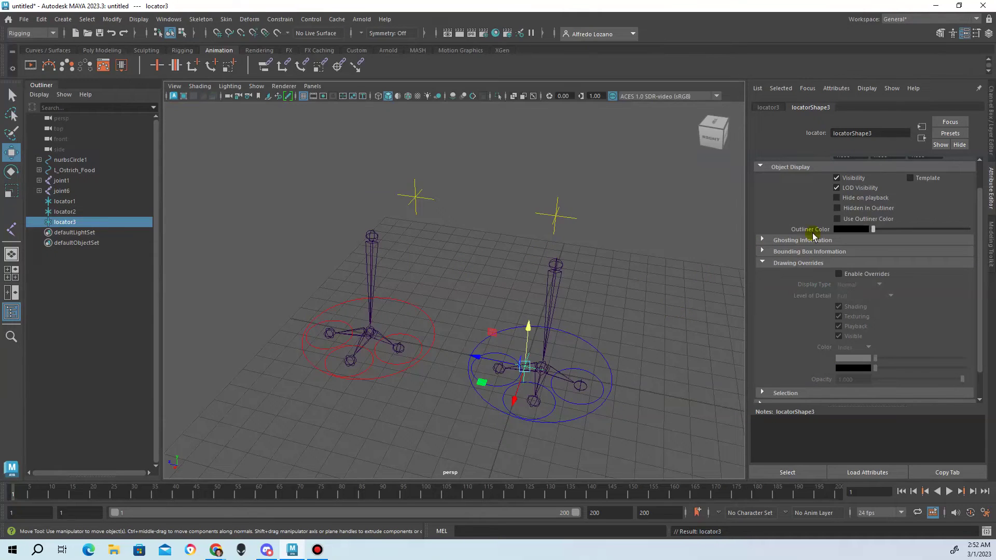
left_click(839, 274)
left_click(838, 275)
key("ctrl+z")
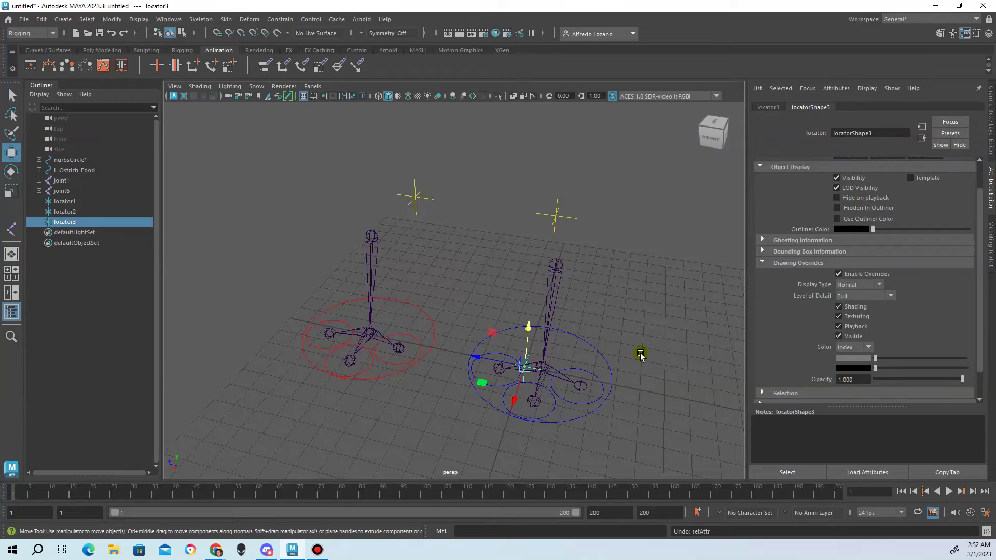
key("Delete")
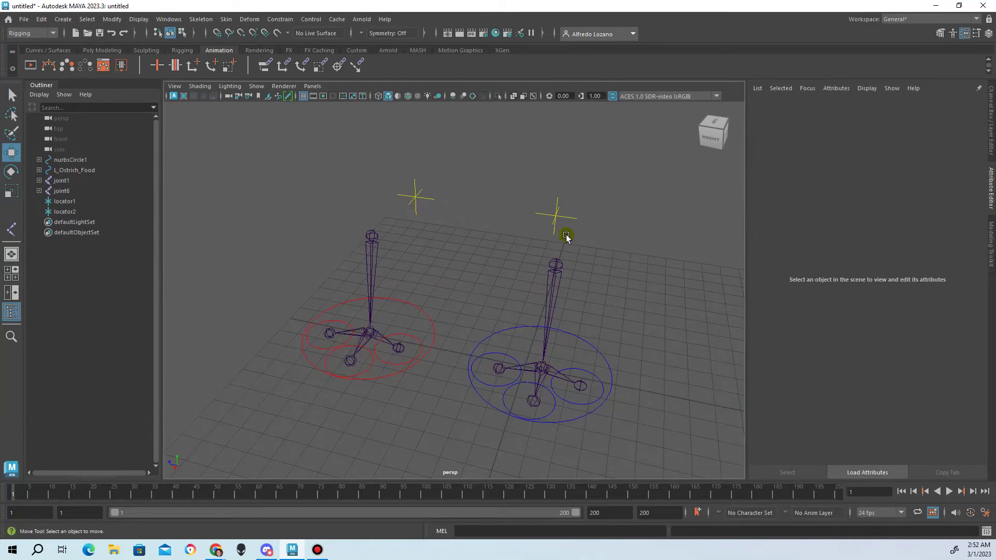
left_click(554, 216)
left_click_drag(471, 217, 410, 274, "alt")
left_click(396, 270)
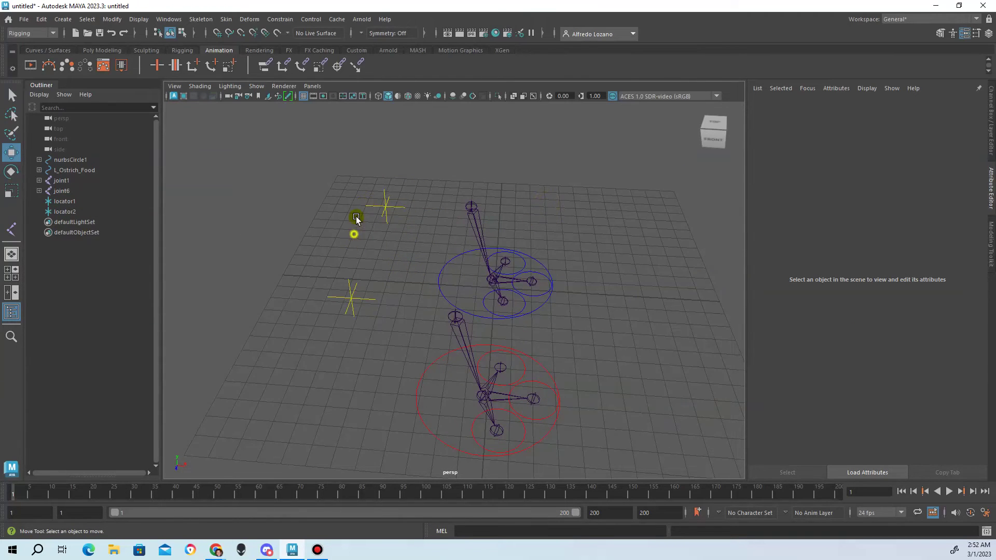
left_click_drag(355, 222, 415, 276, "alt")
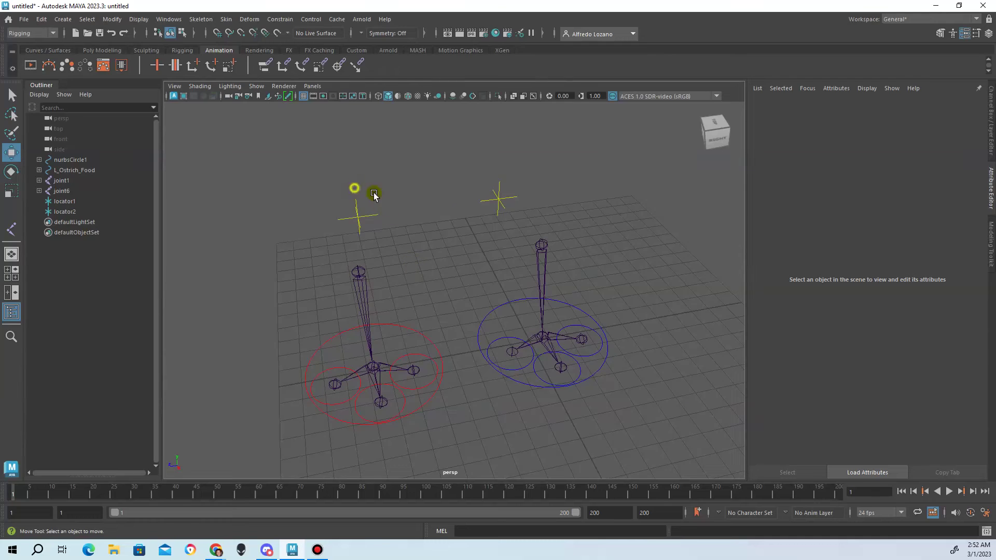
left_click_drag(355, 188, 491, 229)
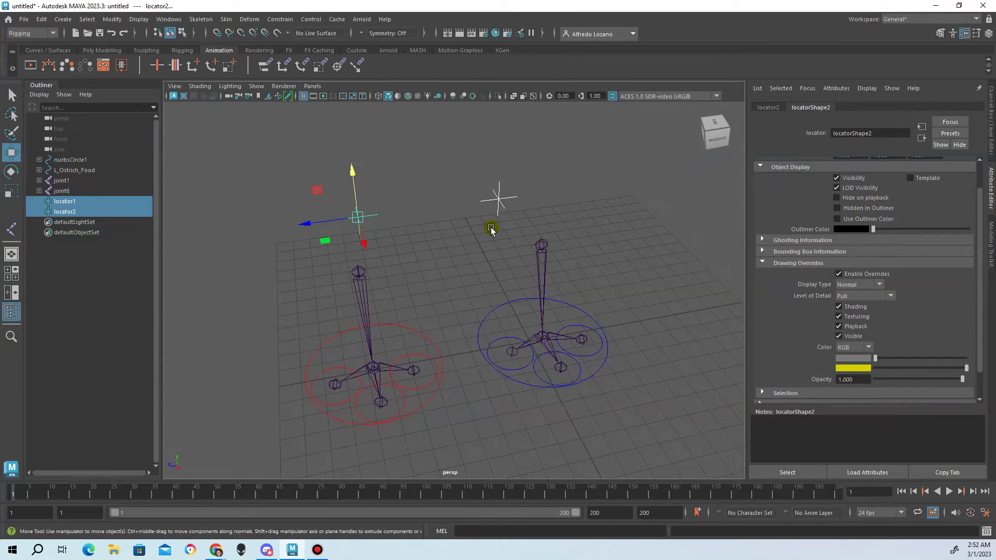
left_click(458, 250)
mouse_move(539, 247)
left_mouse_down("alt")
mouse_move(611, 266)
mouse_move(576, 215)
mouse_move(545, 225)
mouse_move(539, 247)
mouse_move(471, 224)
mouse_move(442, 231)
mouse_move(478, 268)
mouse_move(537, 265)
left_mouse_up("alt")
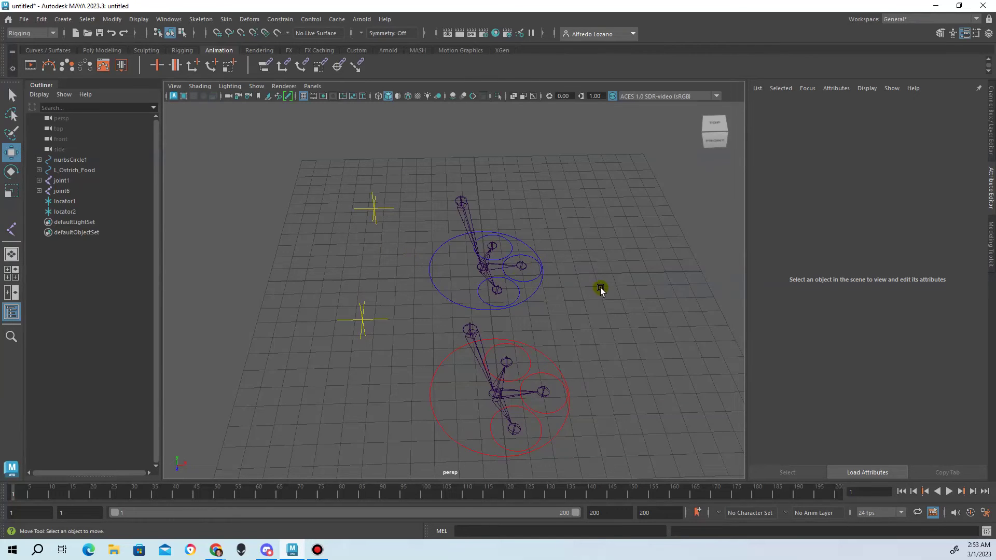
left_click_drag(618, 285, 500, 260, "alt")
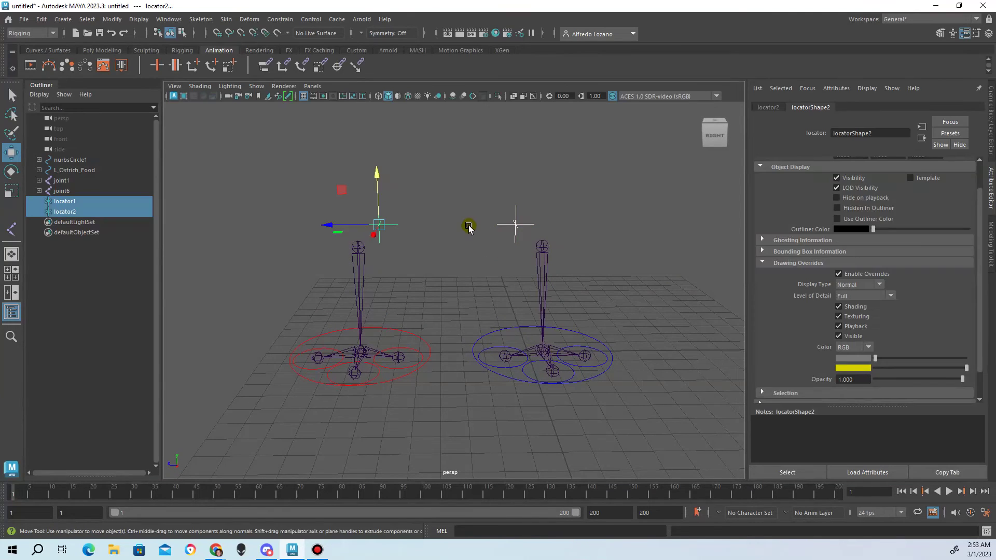
left_click(469, 225)
left_click_drag(393, 206, 500, 244)
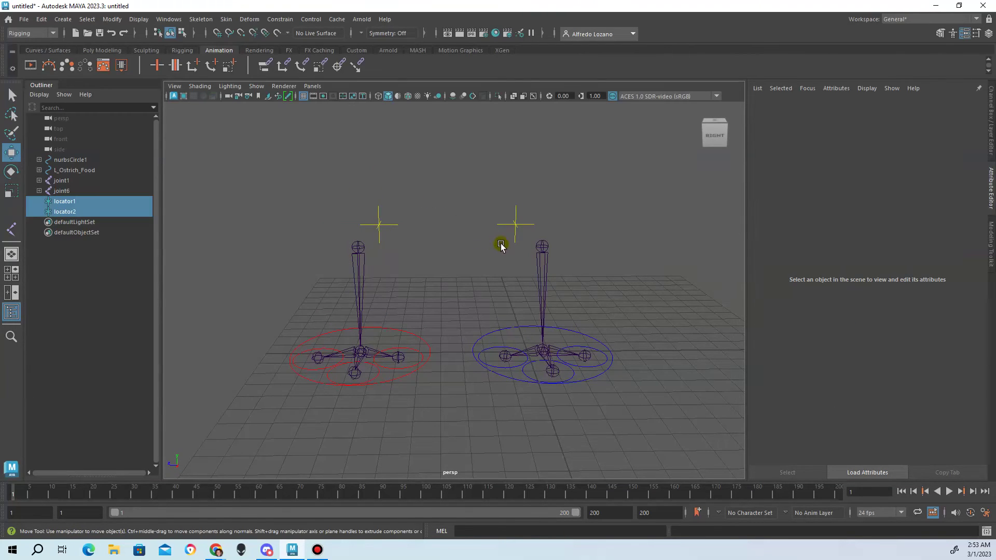
left_click(439, 238)
left_click_drag(403, 249, 515, 251, "alt")
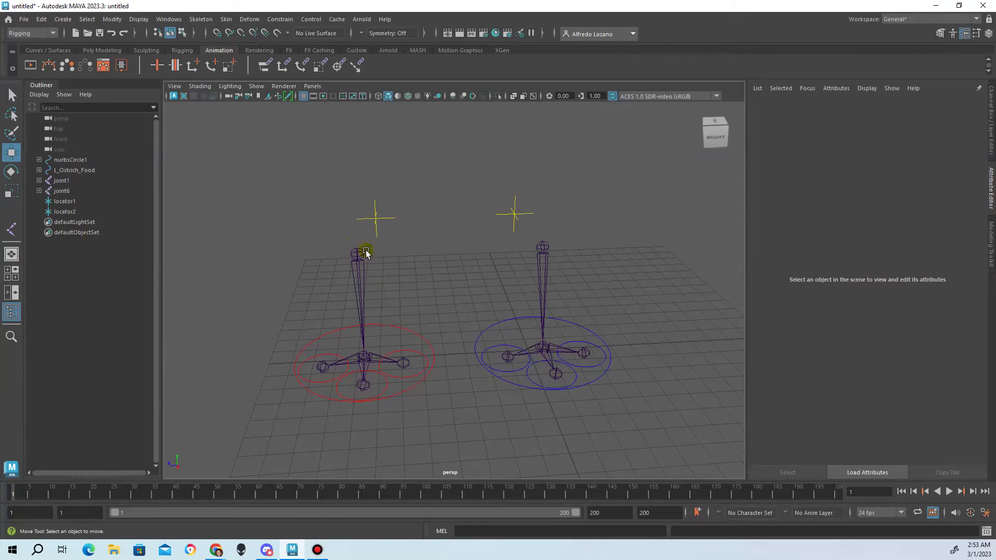
Select both locators, then create and raise an extra locator before undoing the move
left_click(389, 216)
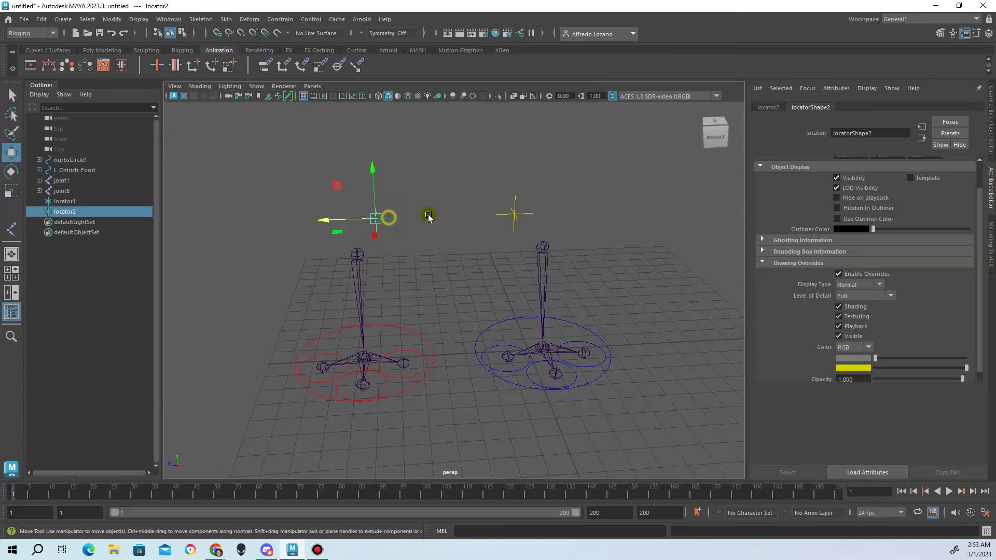
left_click(502, 215)
left_click(63, 20)
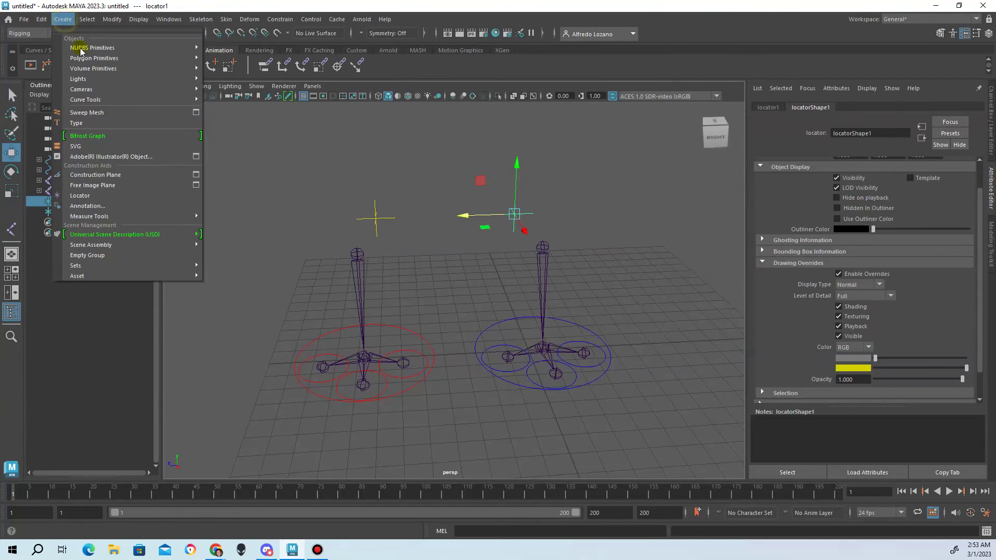
mouse_move(94, 83)
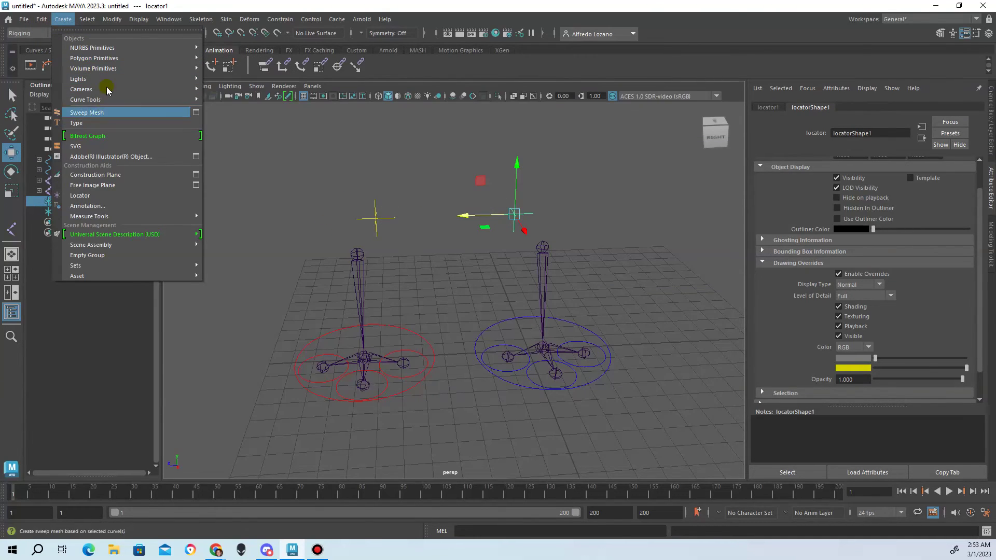
left_click(90, 196)
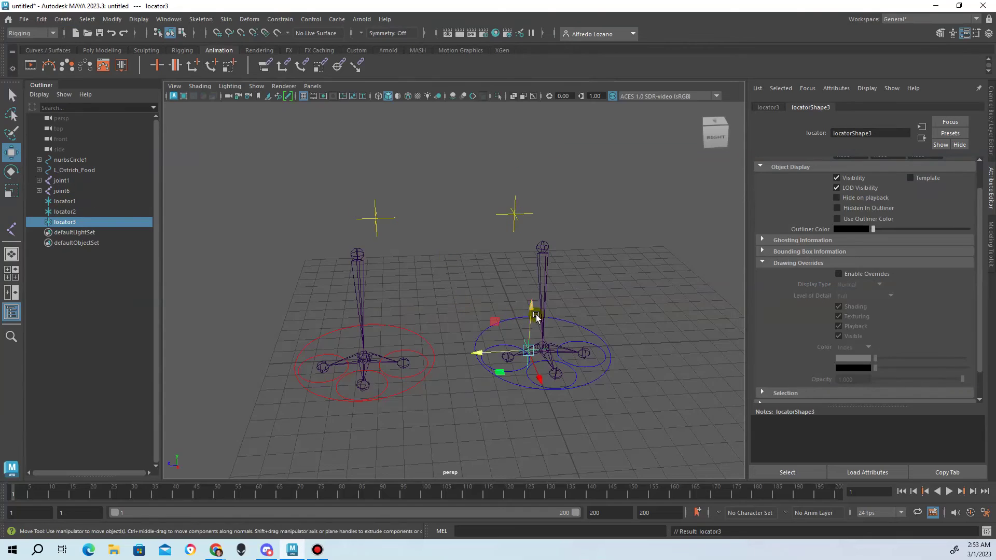
left_click_drag(540, 305, 552, 151)
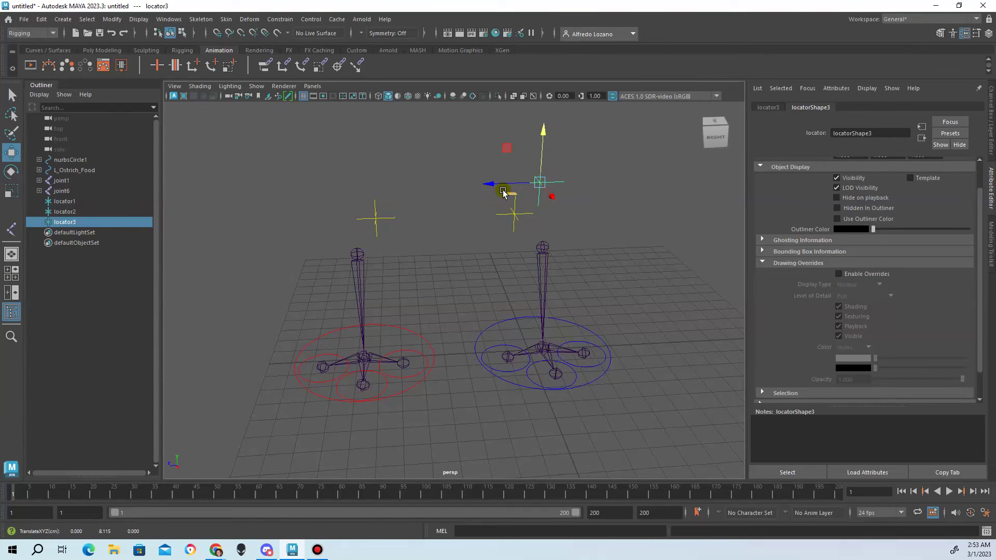
key("ctrl+z")
key("ctrl+z")
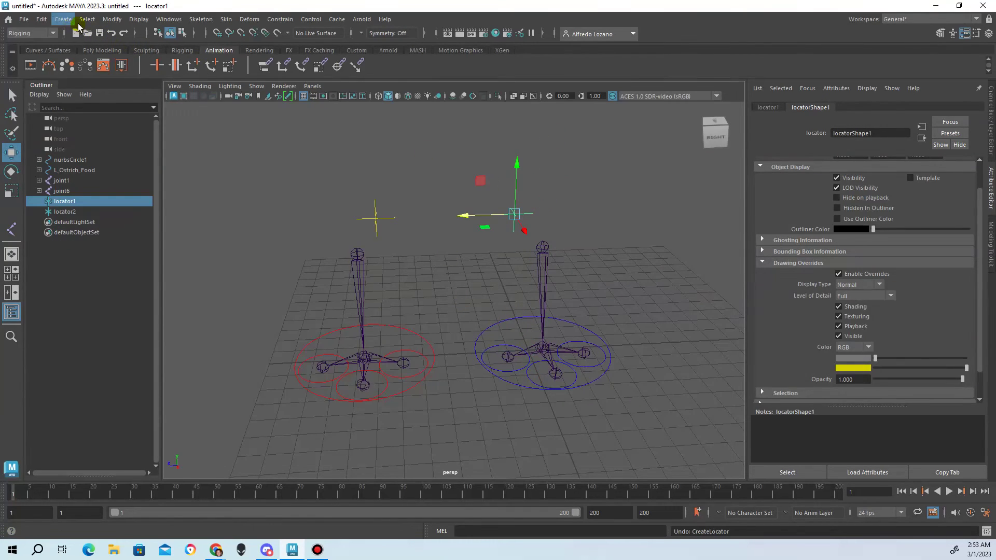
Remove the extra locator and create a NURBS circle from Create > NURBS Primitives
left_click(64, 19)
mouse_move(93, 47)
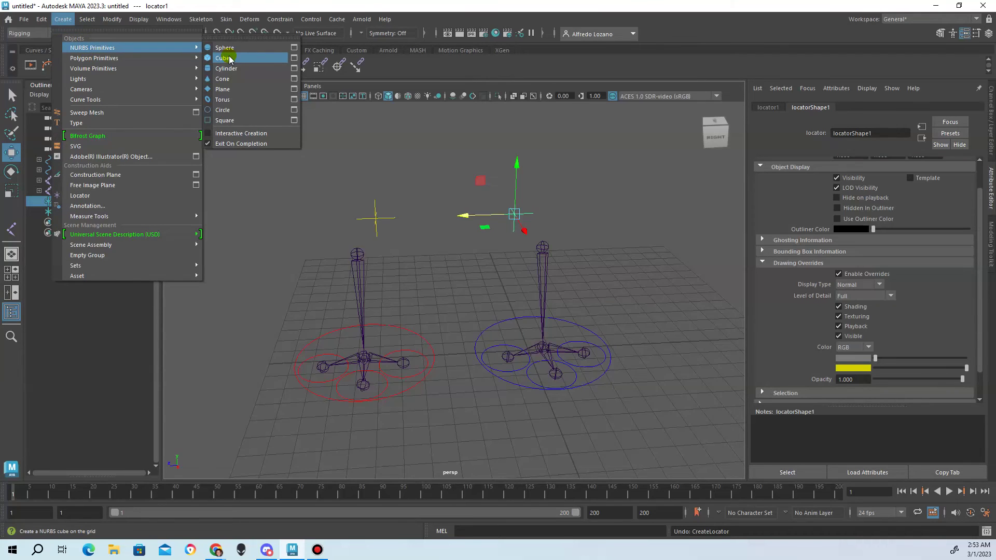
left_click(233, 109)
Move the new circle up above the feet and scale it larger
left_click_drag(497, 339, 421, 342)
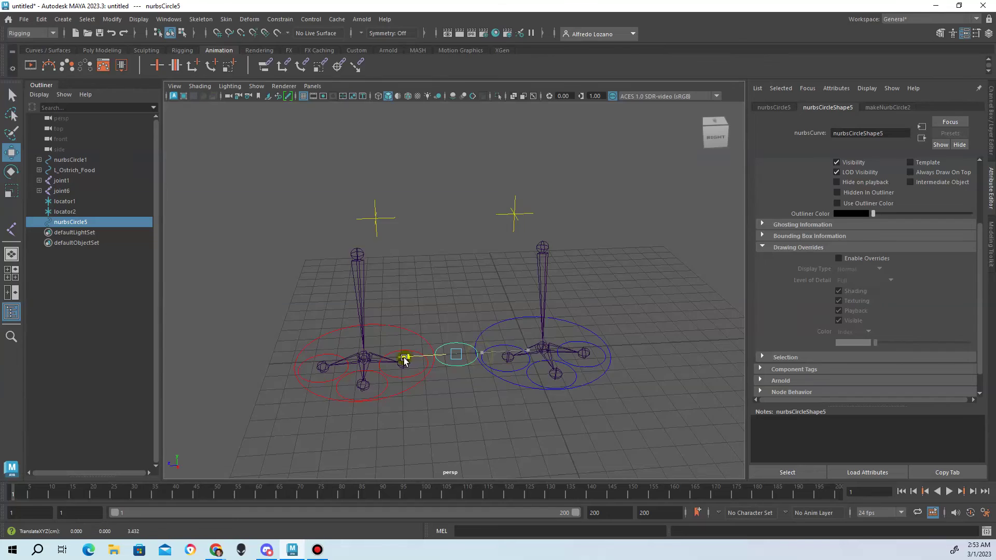
scroll(436, 312, "down", 6)
left_click_drag(454, 284, 431, 264)
key("r")
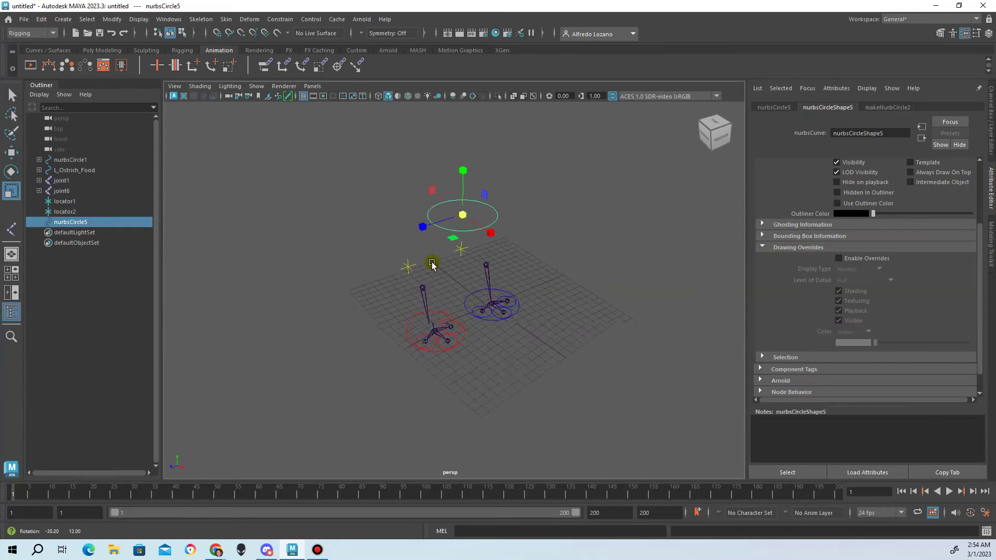
right_click_drag(431, 265, 534, 278, "alt")
left_click_drag(533, 278, 389, 161, "alt")
key("q")
key("w")
Lower the circle to just above the legs and enable its drawing overrides
left_click(317, 248)
left_click_drag(332, 251, 385, 200, "alt")
left_click(385, 203)
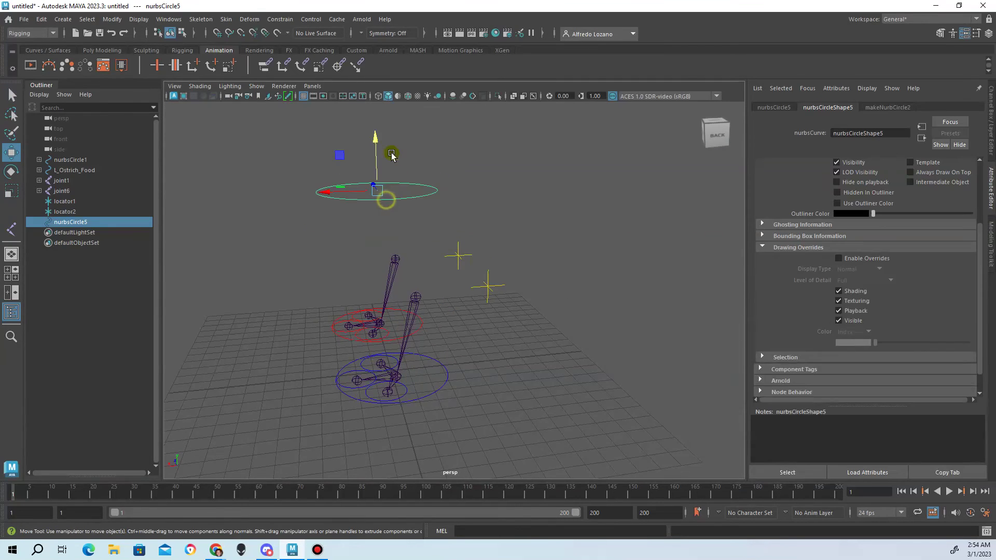
left_click_drag(371, 147, 365, 209)
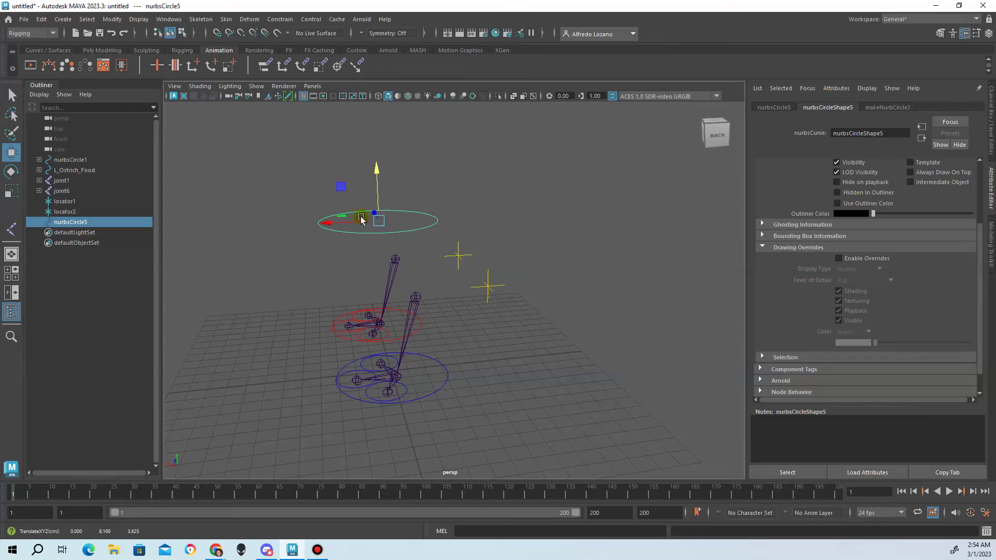
left_click_drag(331, 264, 387, 277, "alt")
left_click(839, 258)
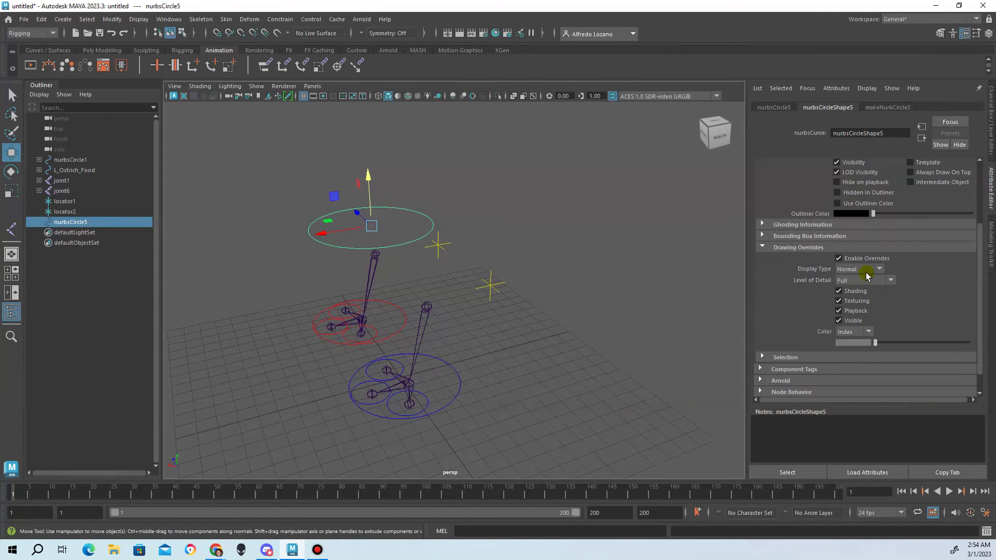
Switch the circle's override colour mode to RGB and pick yellow
left_click(859, 343)
left_click(861, 332)
left_click(858, 345)
left_click(858, 344)
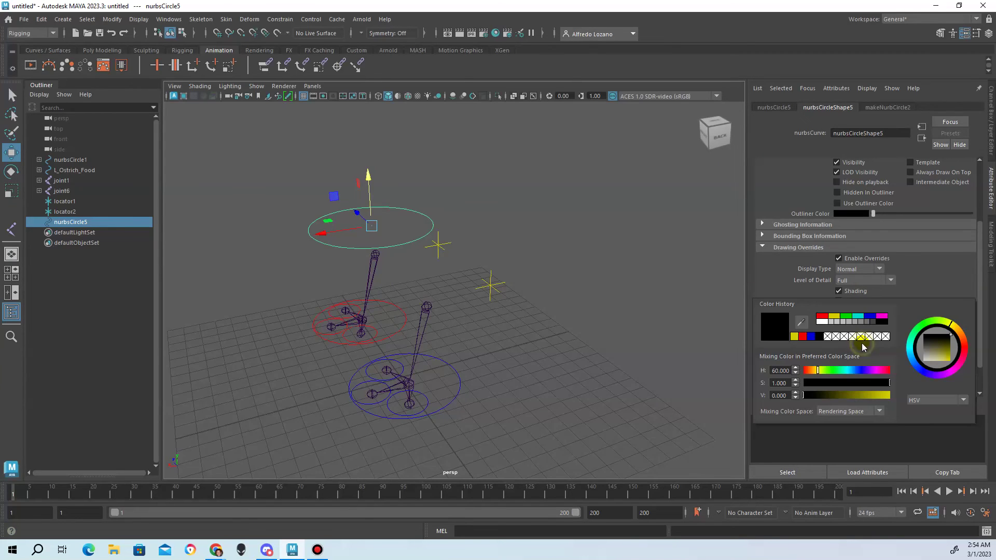
left_click(834, 318)
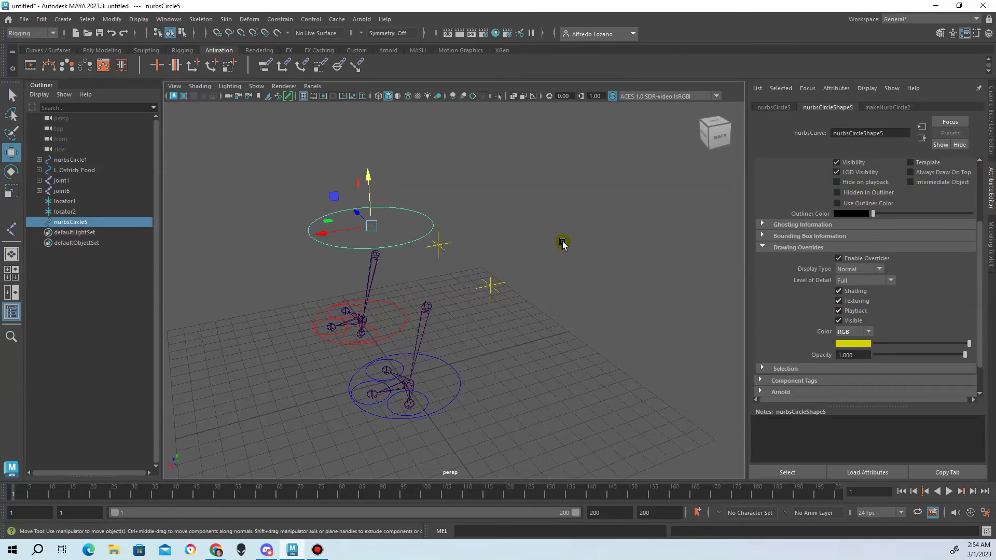
left_click(595, 238)
Test-rotate the hip circle, undo the rotation, and deselect it
left_click(407, 247)
key("e")
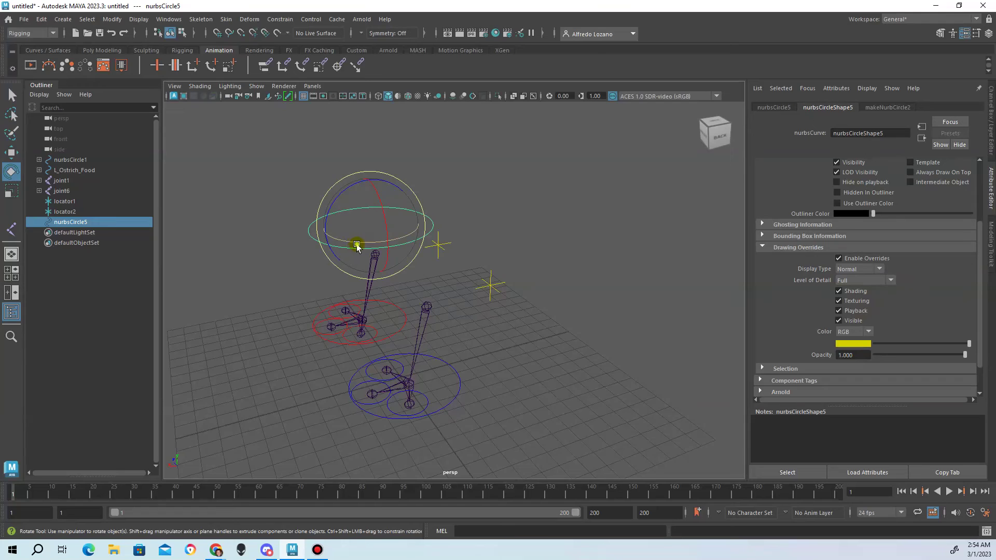
left_click_drag(357, 246, 382, 254)
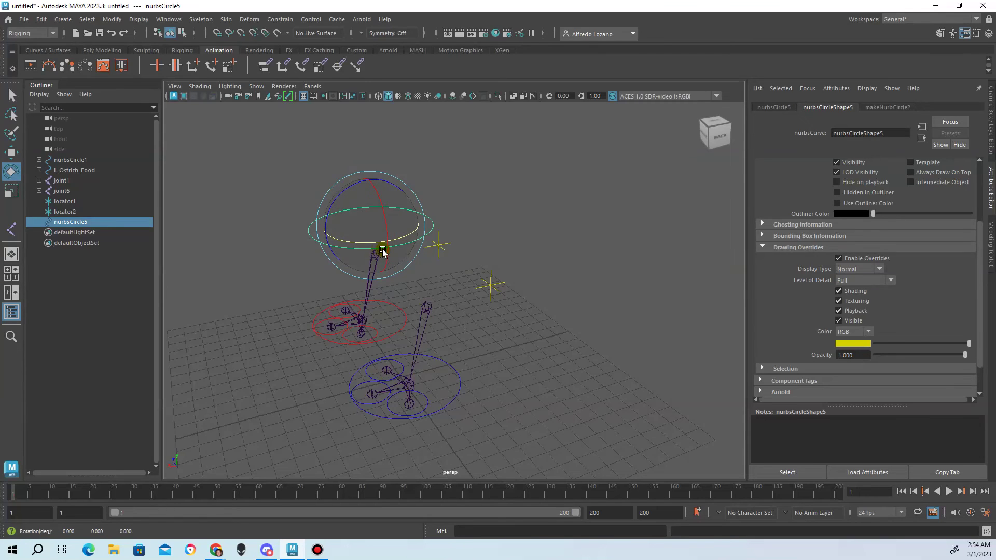
key("ctrl+z")
left_click(482, 222)
Shift the hip circle's override hue to golden orange (H 37.5, S 1, V 1)
left_click(412, 239)
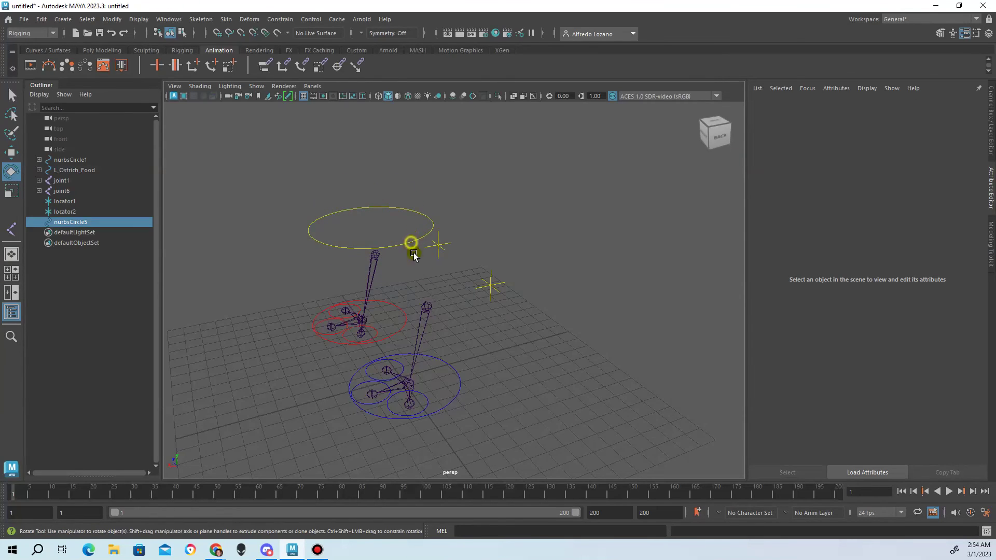
left_click_drag(380, 313, 339, 255, "alt")
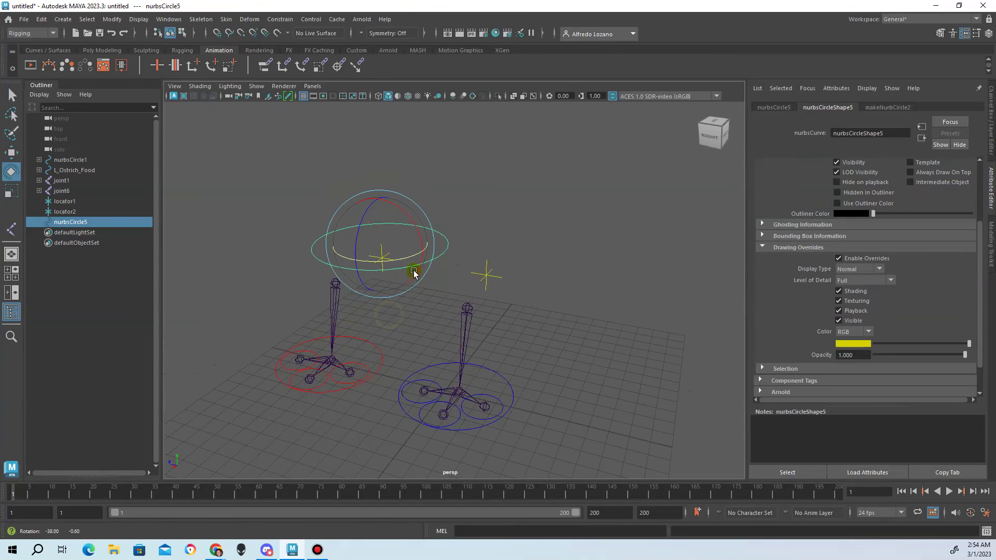
left_click(511, 249)
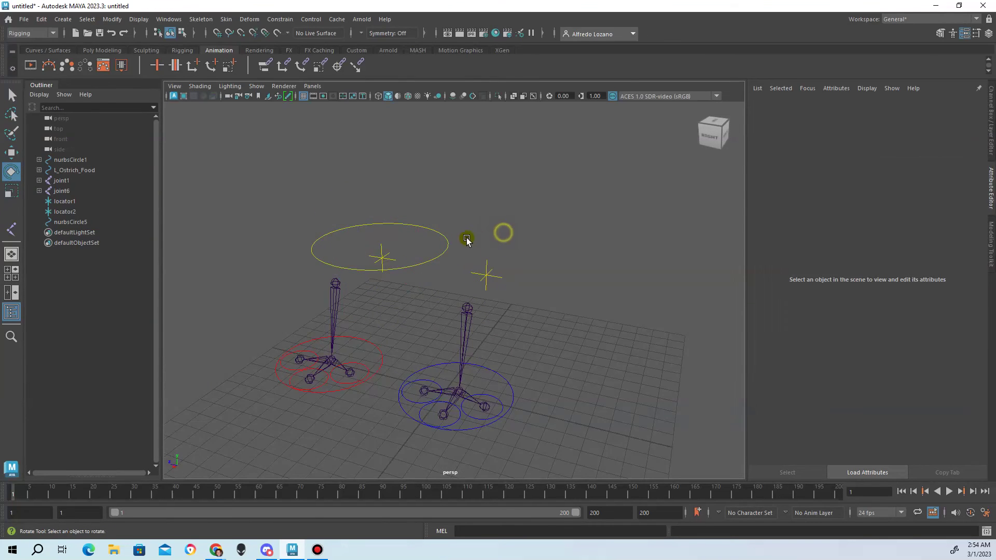
left_click(440, 260)
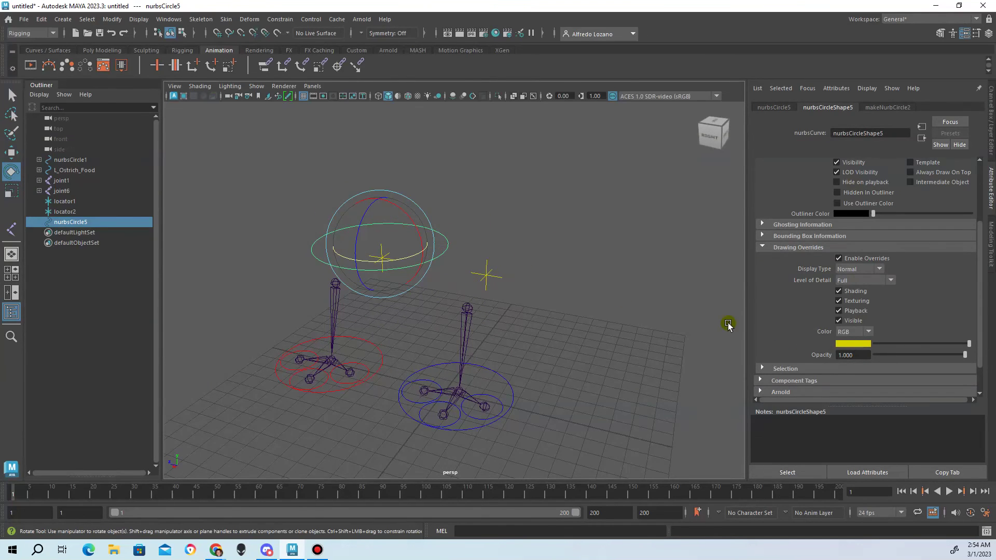
left_click(853, 344)
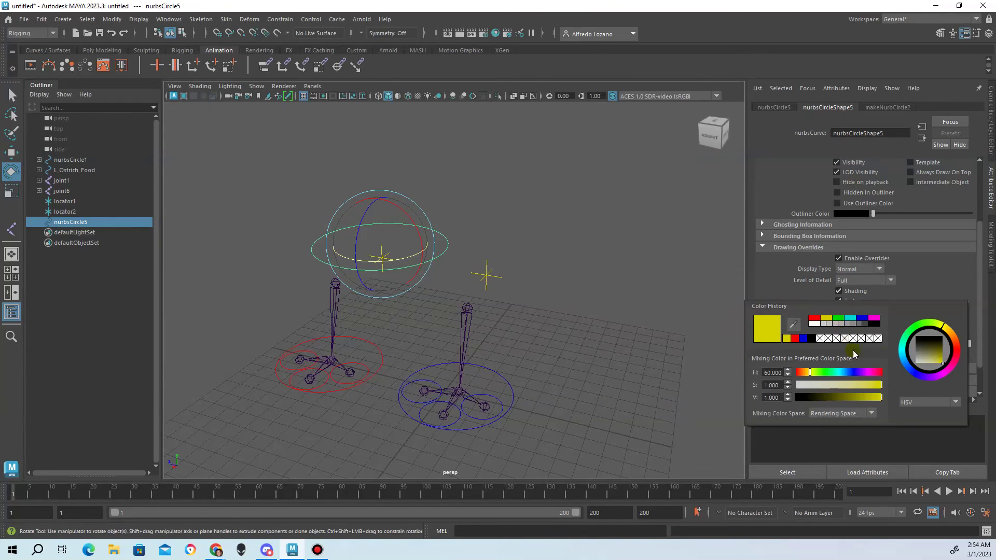
left_click_drag(949, 338, 952, 341)
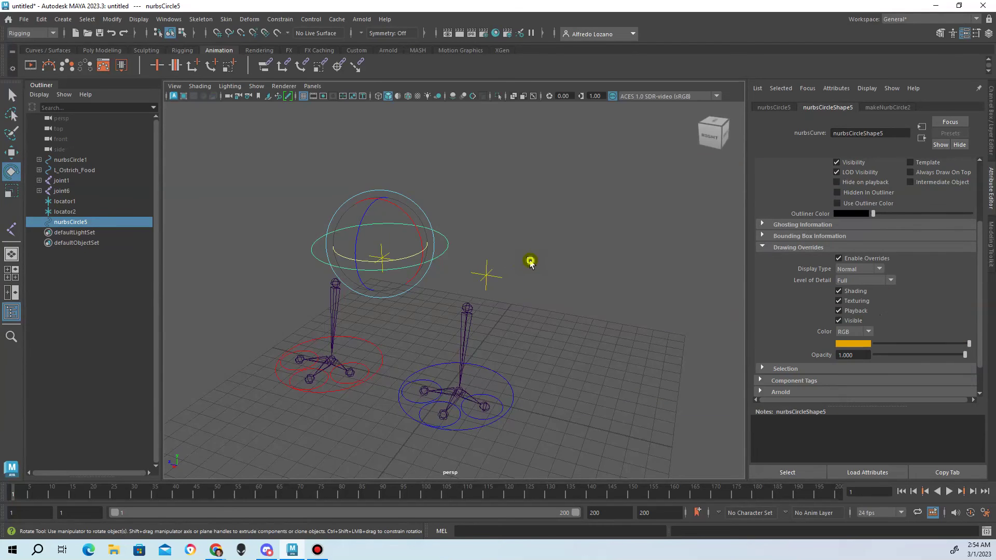
left_click(458, 236)
left_click_drag(458, 235, 404, 380, "alt")
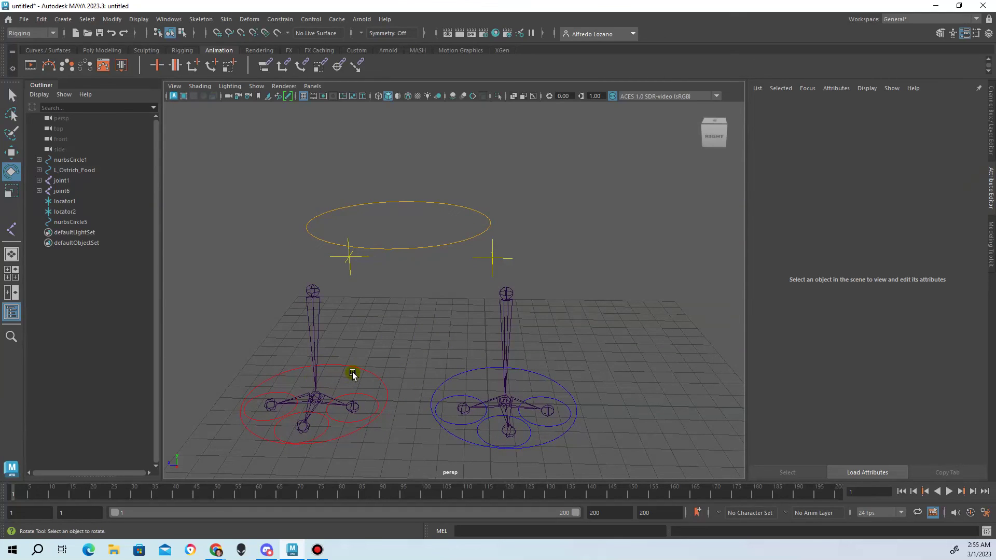
left_click(378, 375)
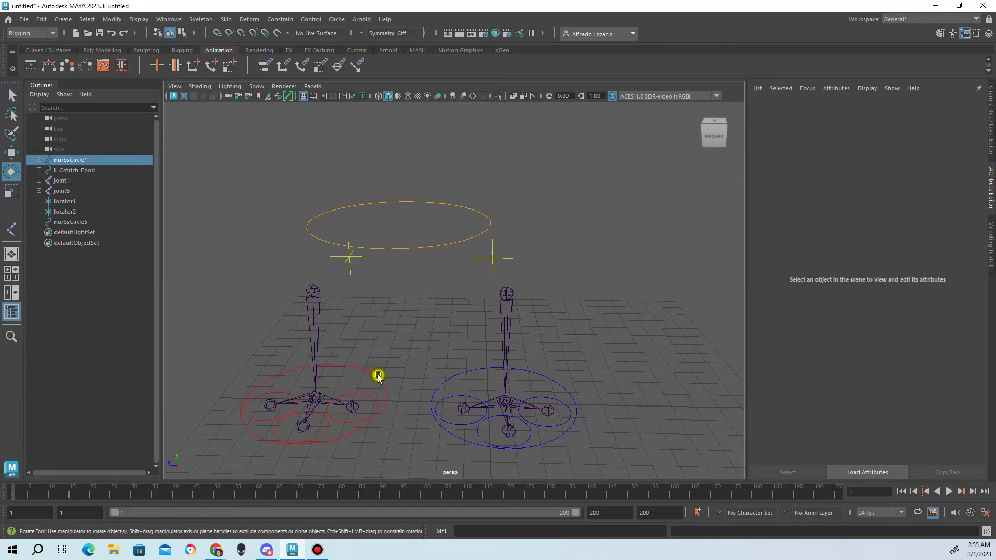
left_click(989, 35)
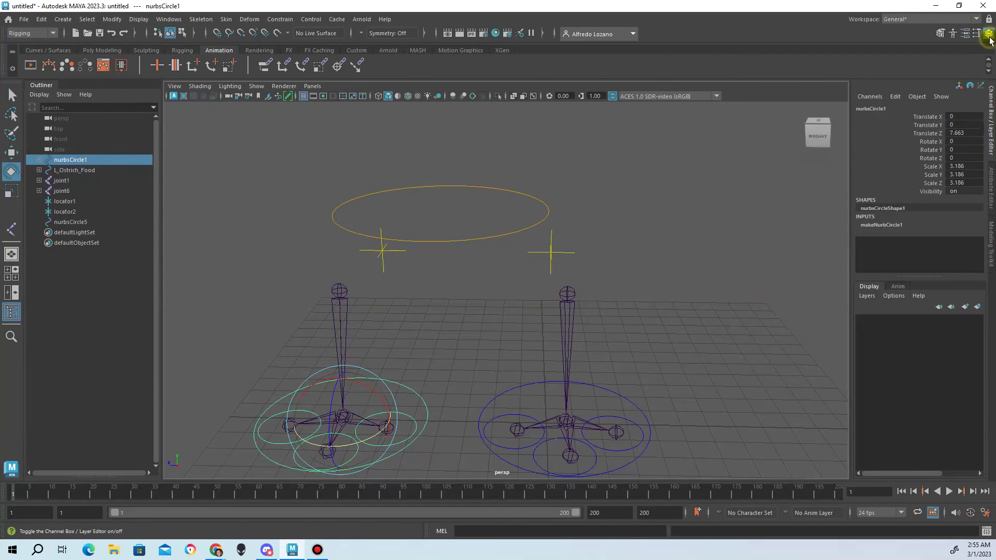
left_click(512, 388)
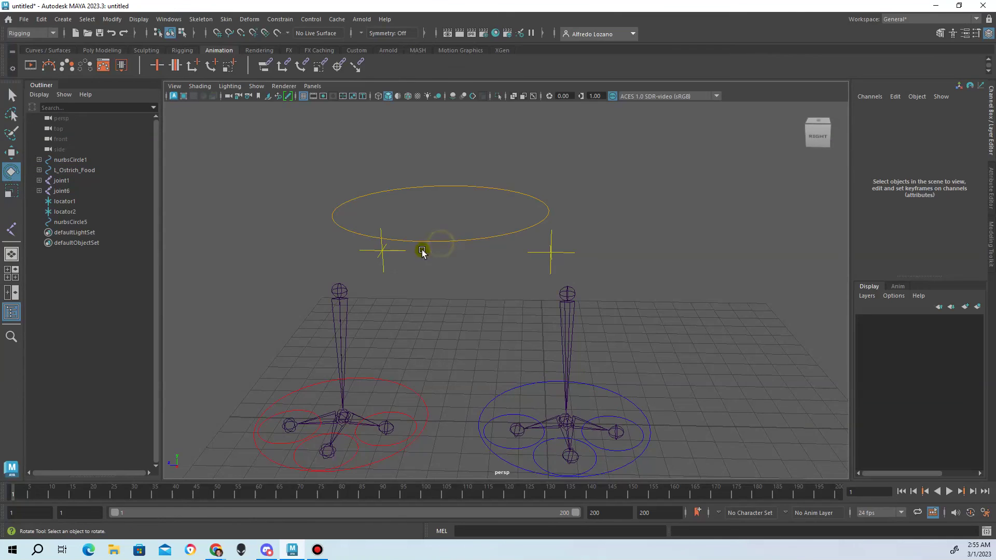
left_click(435, 241)
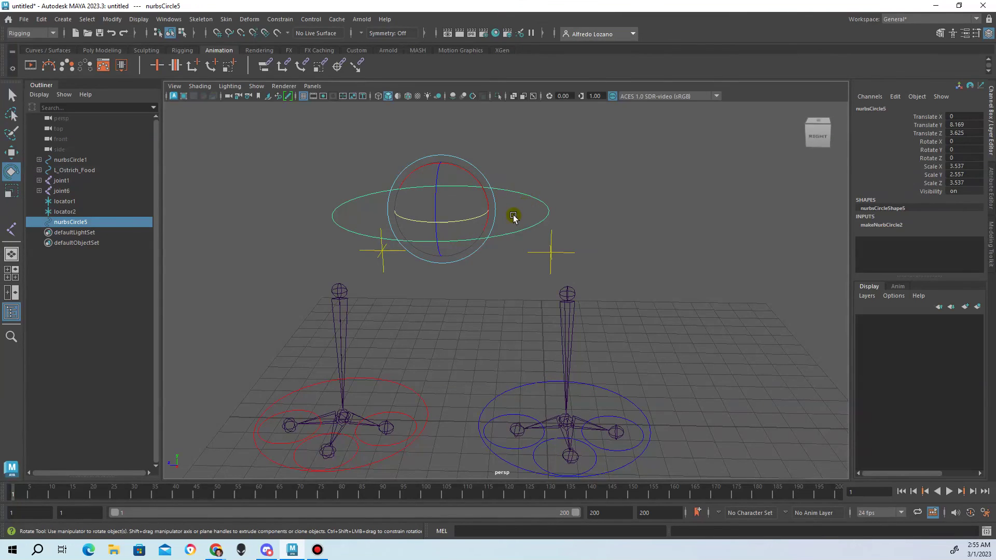
scroll(534, 239, "down", 4)
scroll(596, 249, "up", 3)
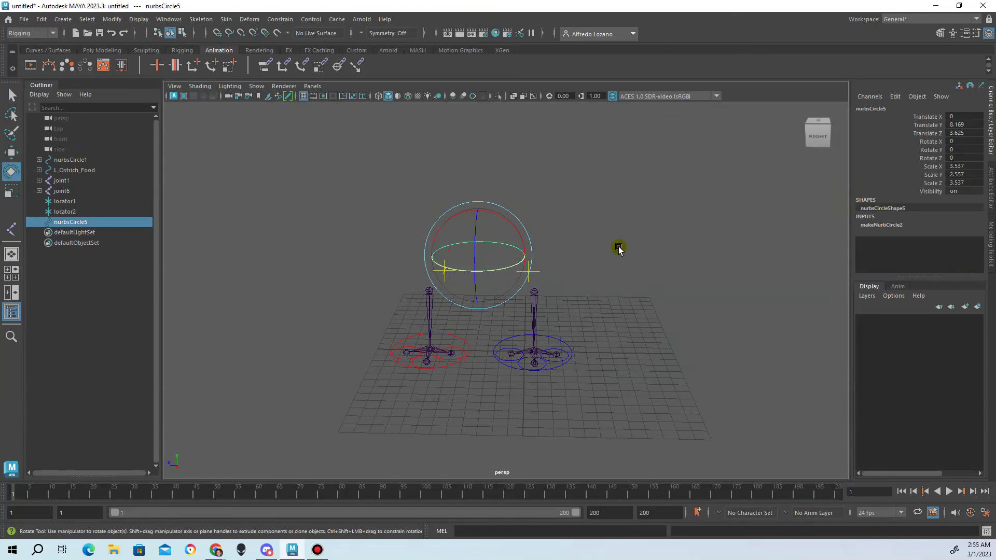
left_click(575, 200)
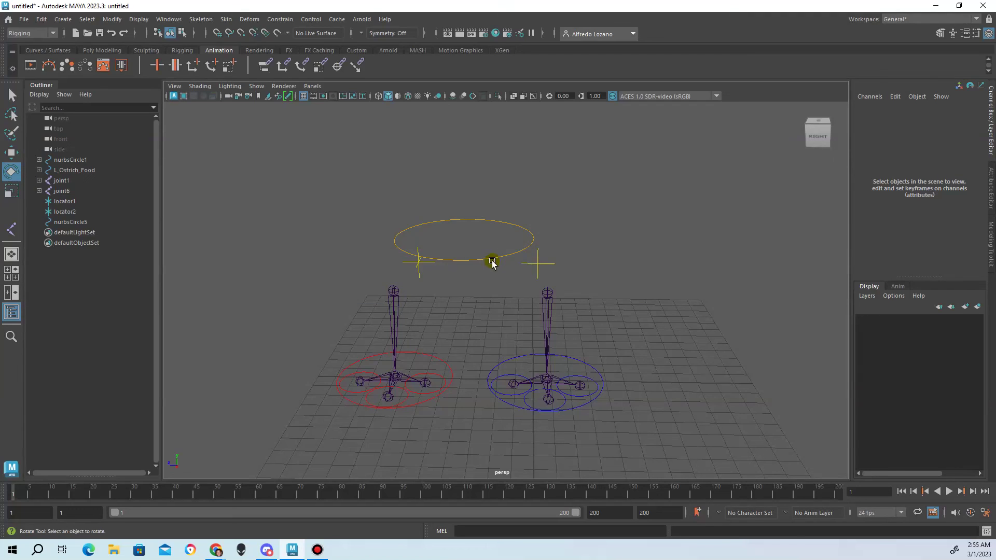
left_click(495, 219)
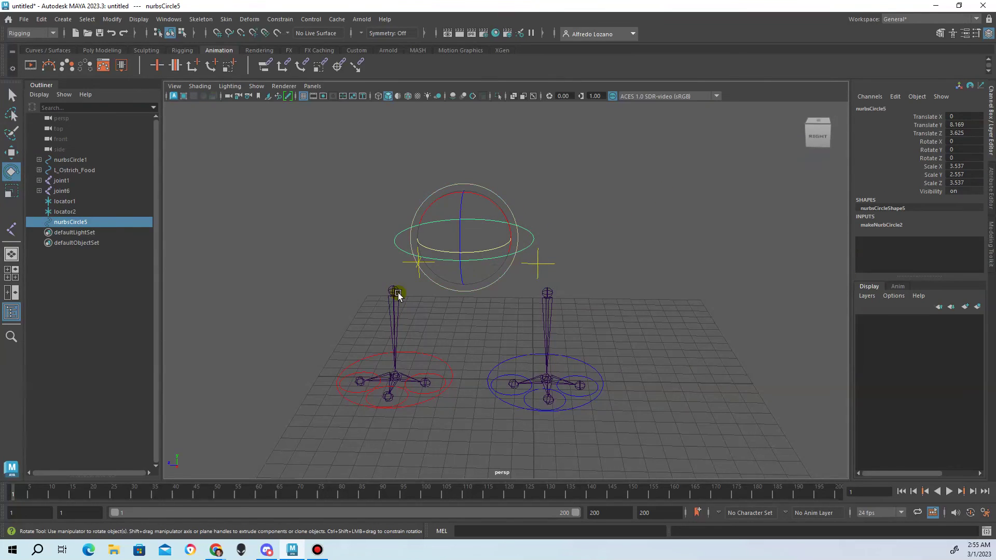
left_click(445, 373)
left_click(447, 369)
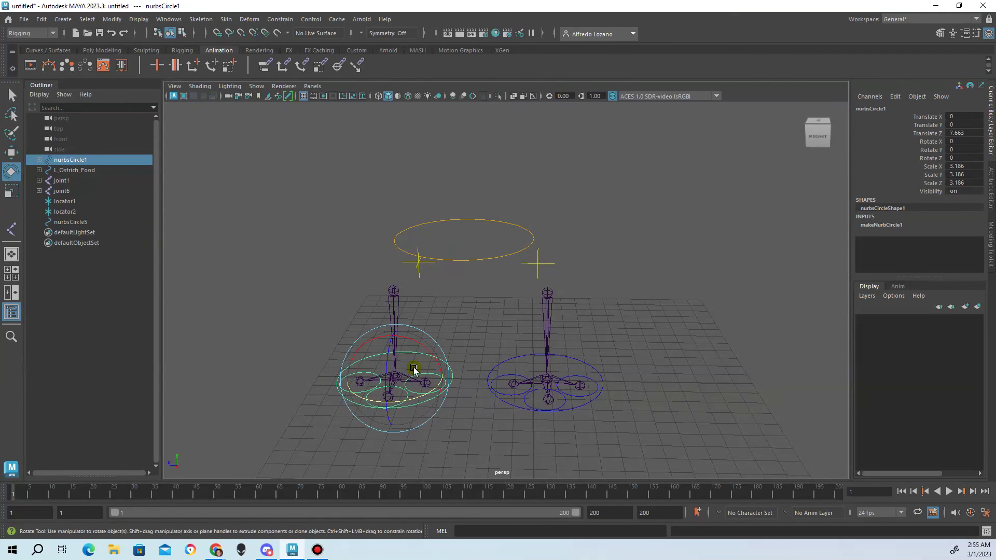
left_click(607, 269)
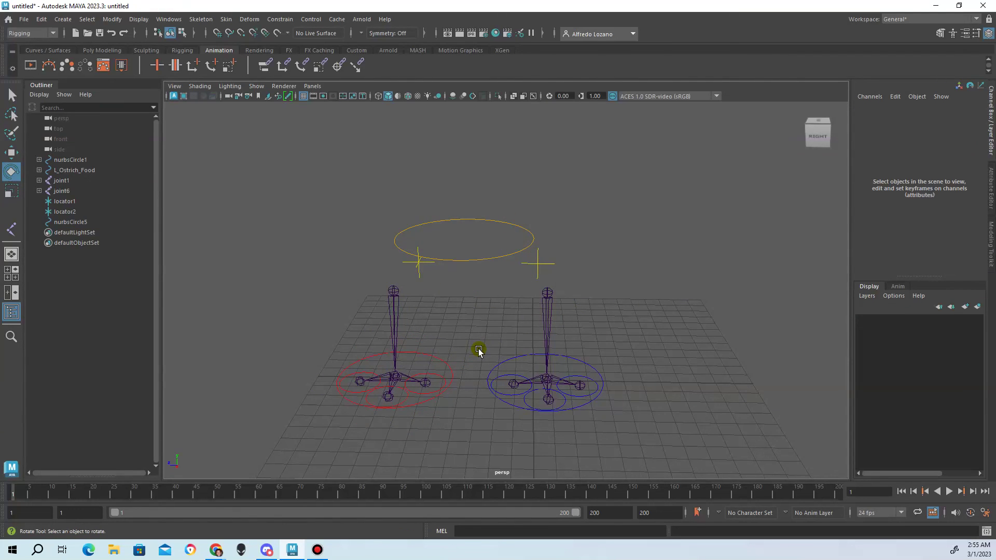